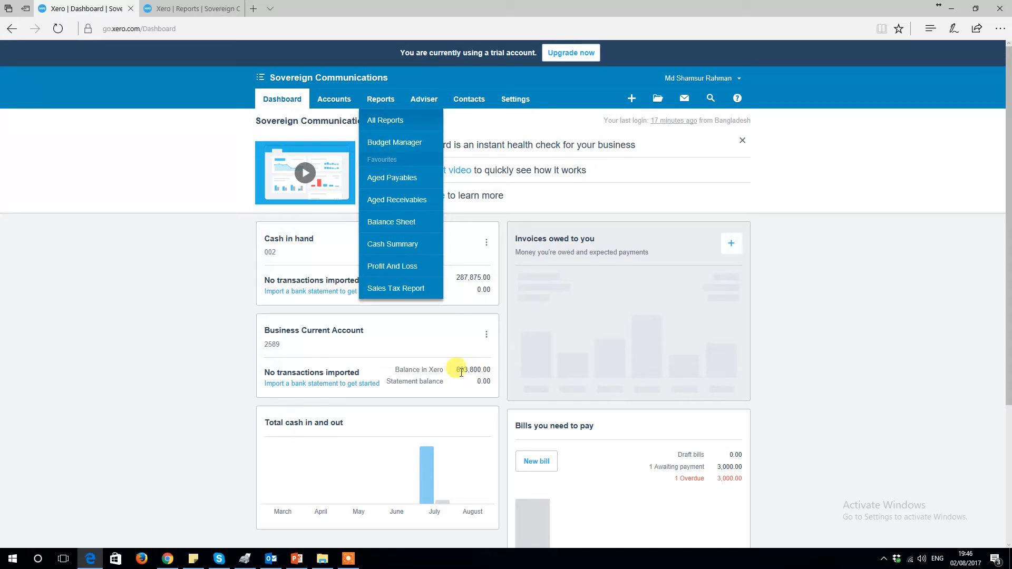
Step: Open the Account Transactions report from the reports list
{"action": "left_click", "coordinate": [232, 9]}
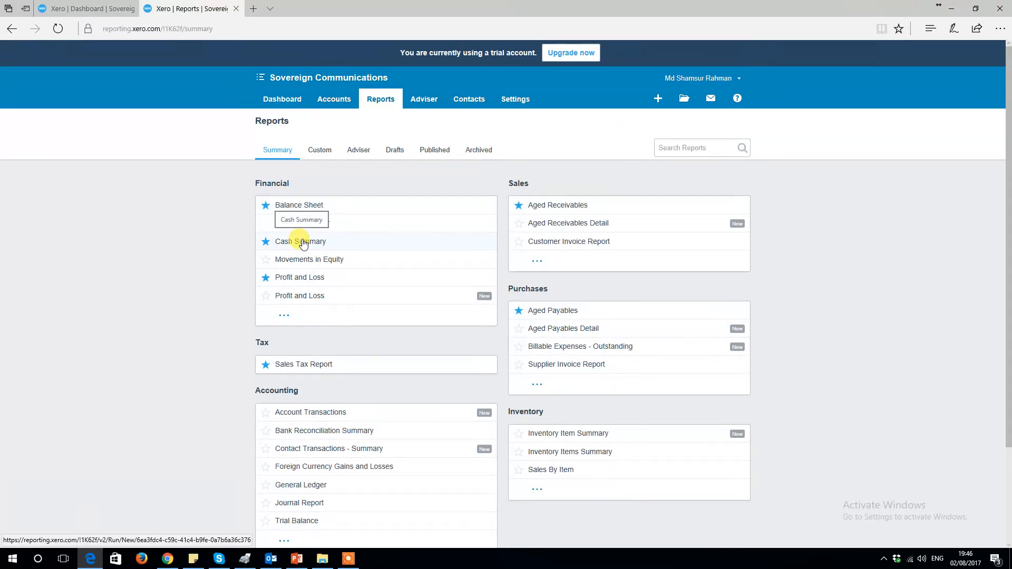
{"action": "scroll", "coordinate": [316, 359], "scroll_direction": "down", "scroll_amount": 2}
{"action": "left_click", "coordinate": [326, 340]}
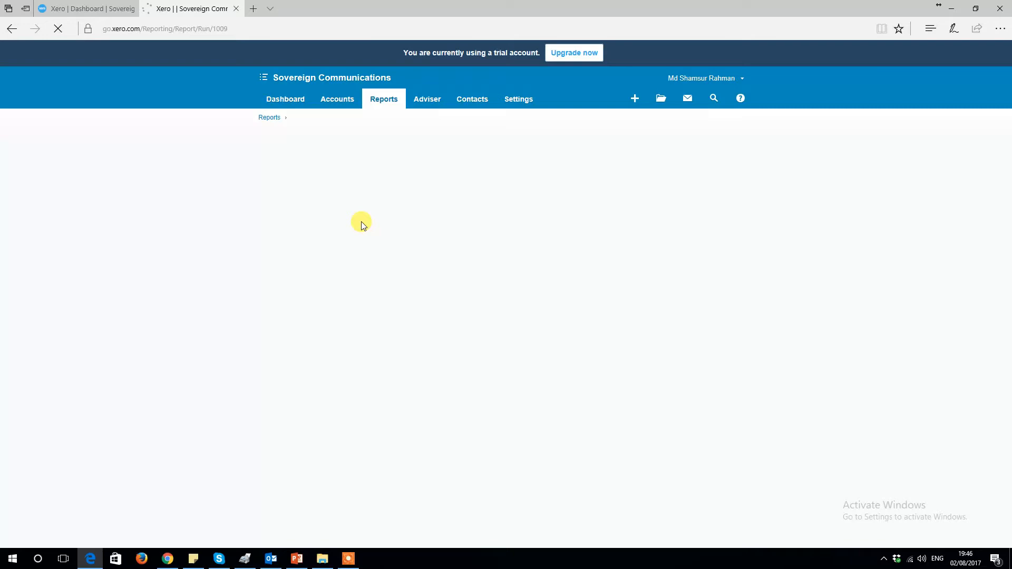
Step: Run the report for account 970 - Owner A Share Capital over This Financial Year
{"action": "left_click", "coordinate": [346, 172]}
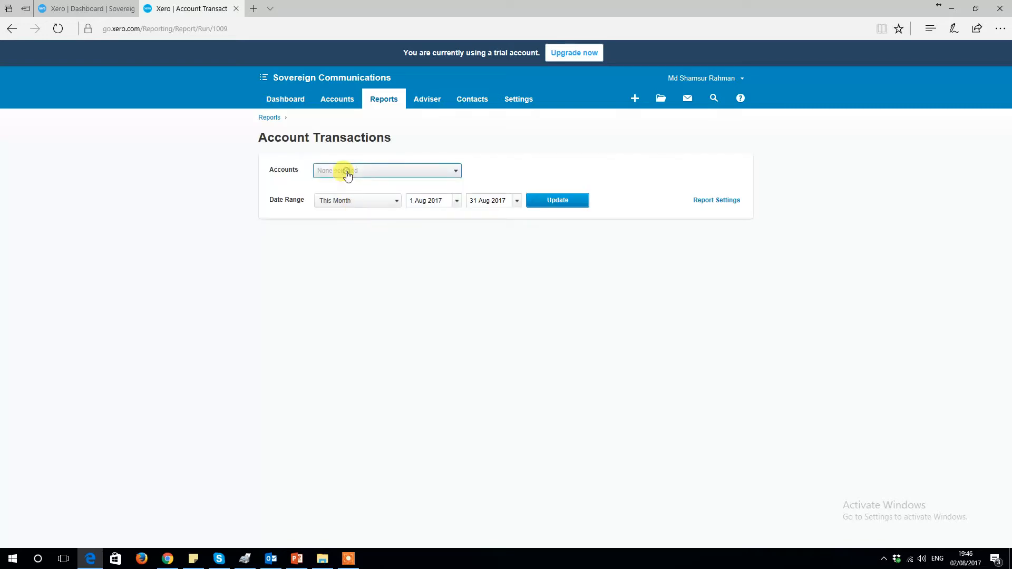
{"action": "scroll", "coordinate": [349, 255], "scroll_direction": "down", "scroll_amount": 3}
{"action": "scroll", "coordinate": [350, 254], "scroll_direction": "down", "scroll_amount": 2}
{"action": "left_click", "coordinate": [363, 290]}
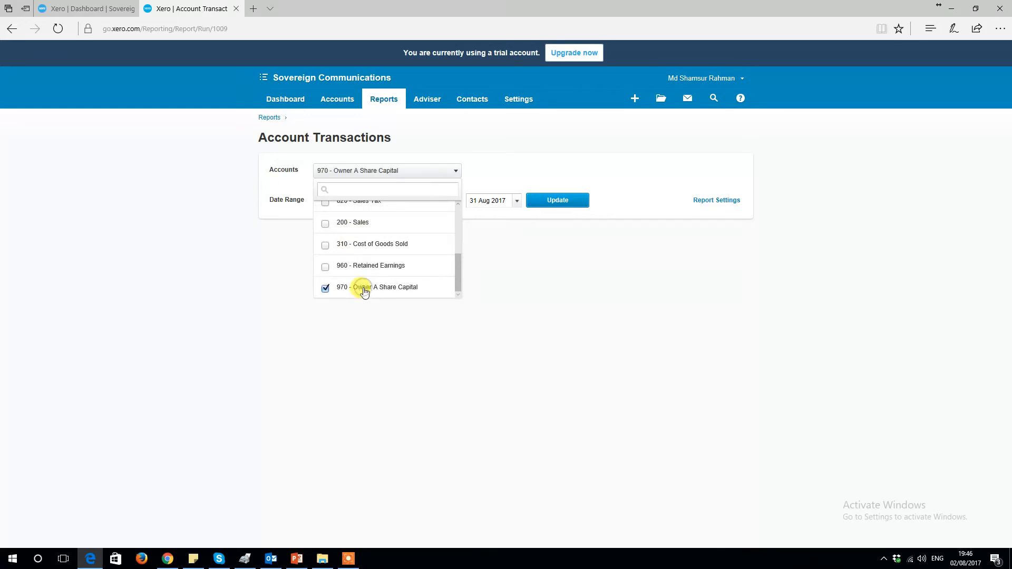
{"action": "left_click", "coordinate": [489, 237]}
{"action": "left_click", "coordinate": [384, 207]}
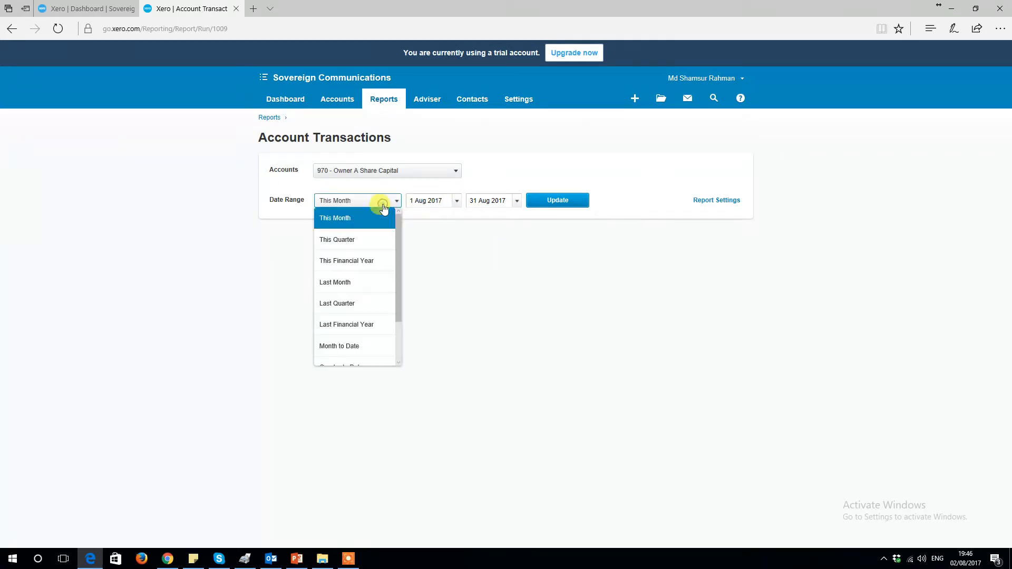
{"action": "left_click", "coordinate": [356, 262]}
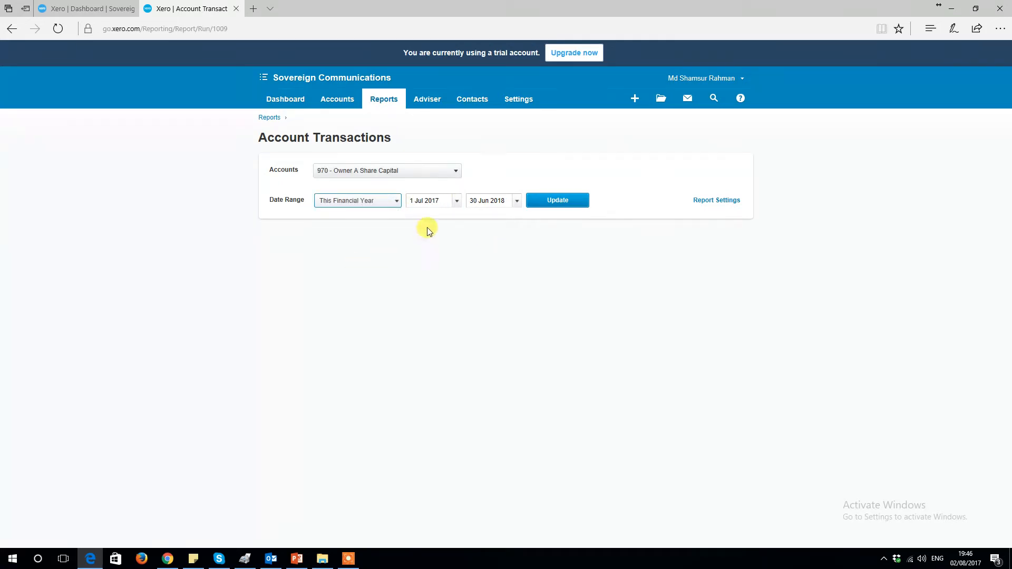
{"action": "left_click", "coordinate": [543, 200]}
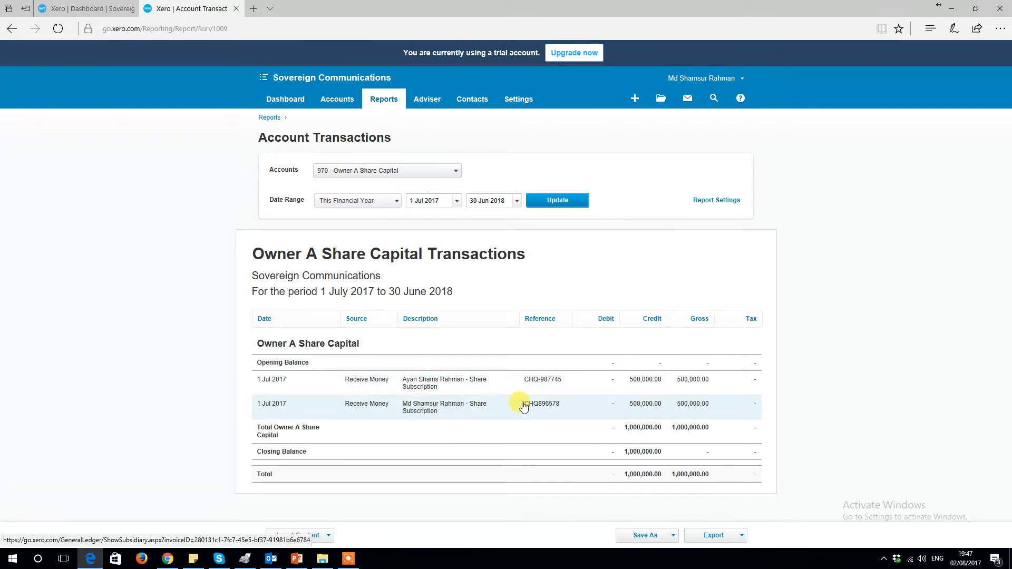
Step: Start a new Receive Money transaction into the Business Current Account
{"action": "left_click", "coordinate": [87, 9]}
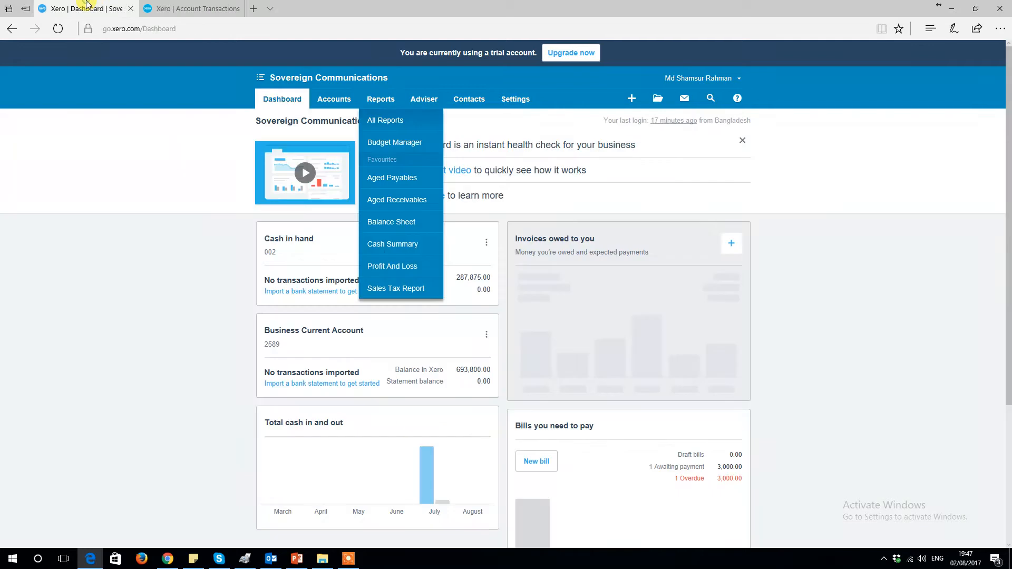
{"action": "left_click", "coordinate": [110, 273]}
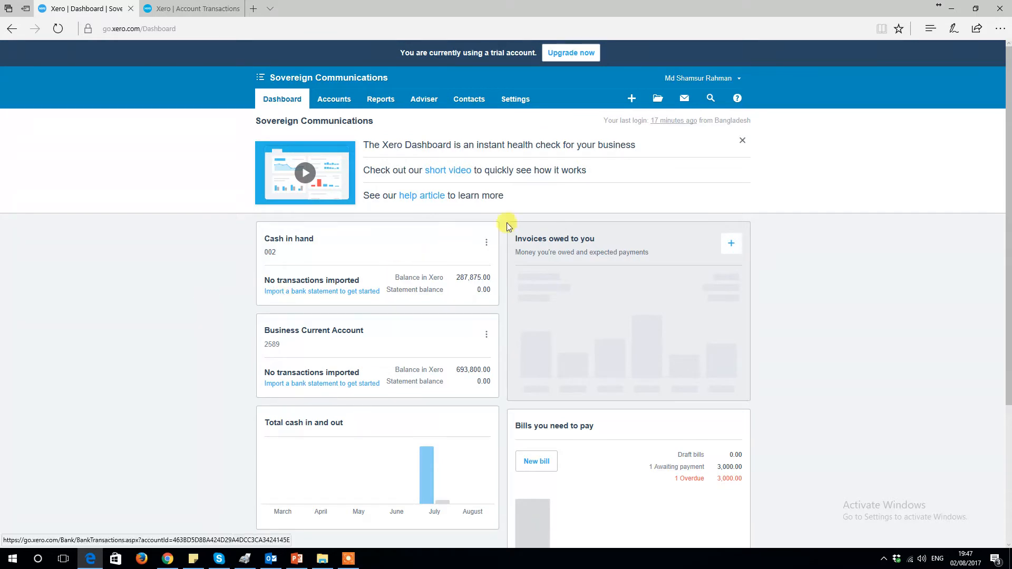
{"action": "left_click", "coordinate": [625, 106]}
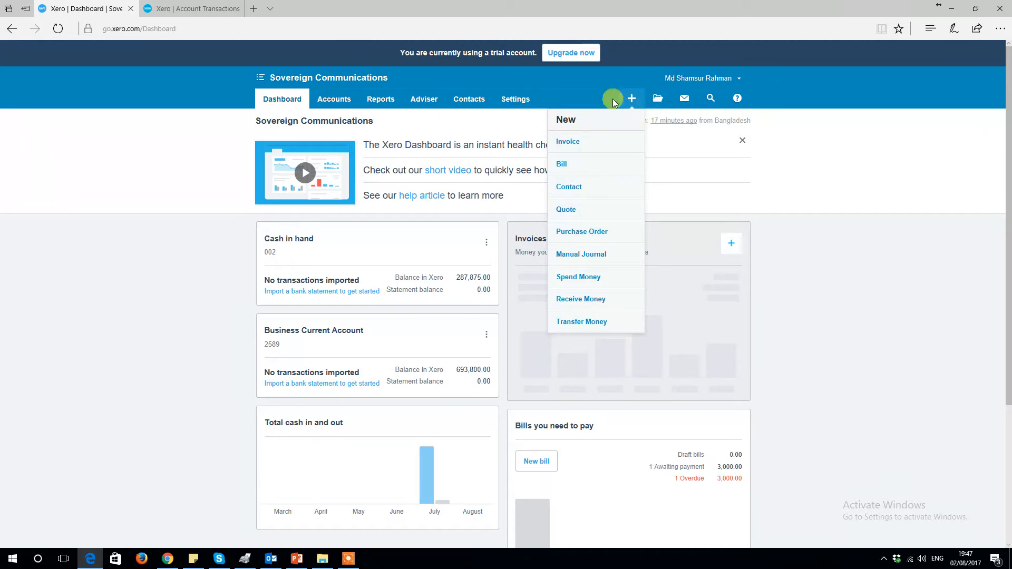
{"action": "left_click", "coordinate": [588, 300]}
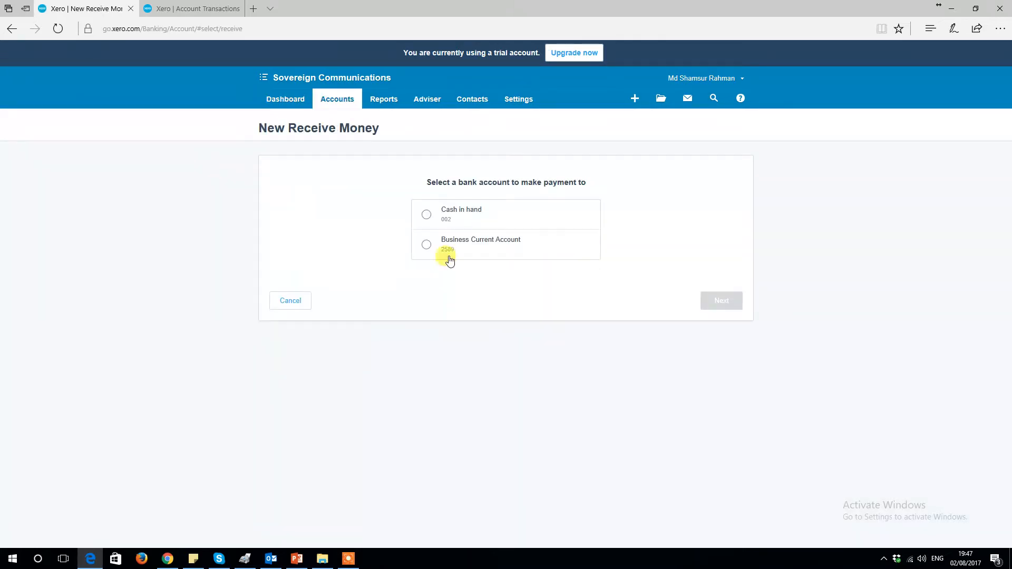
{"action": "left_click", "coordinate": [464, 238]}
{"action": "left_click", "coordinate": [723, 303]}
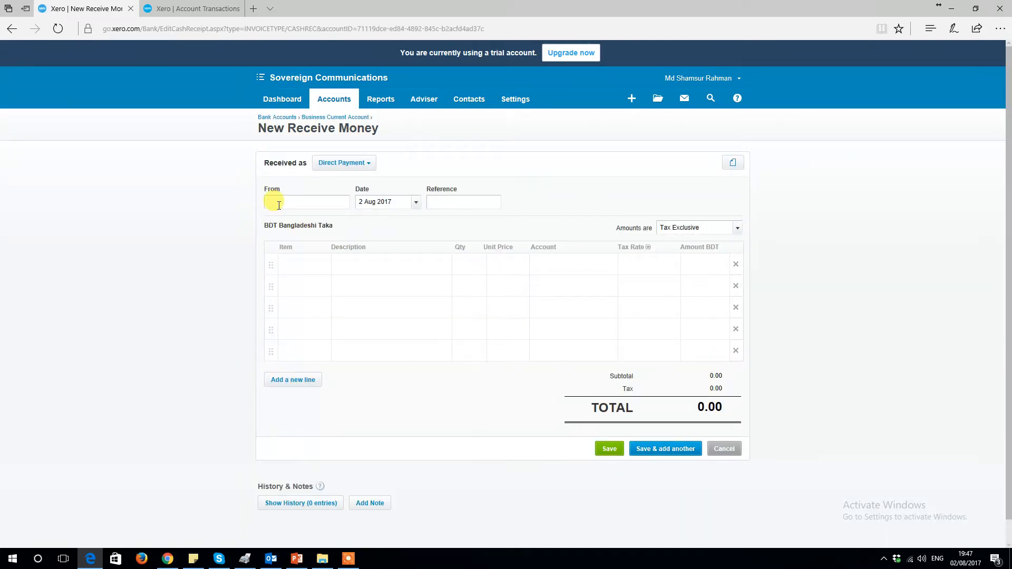
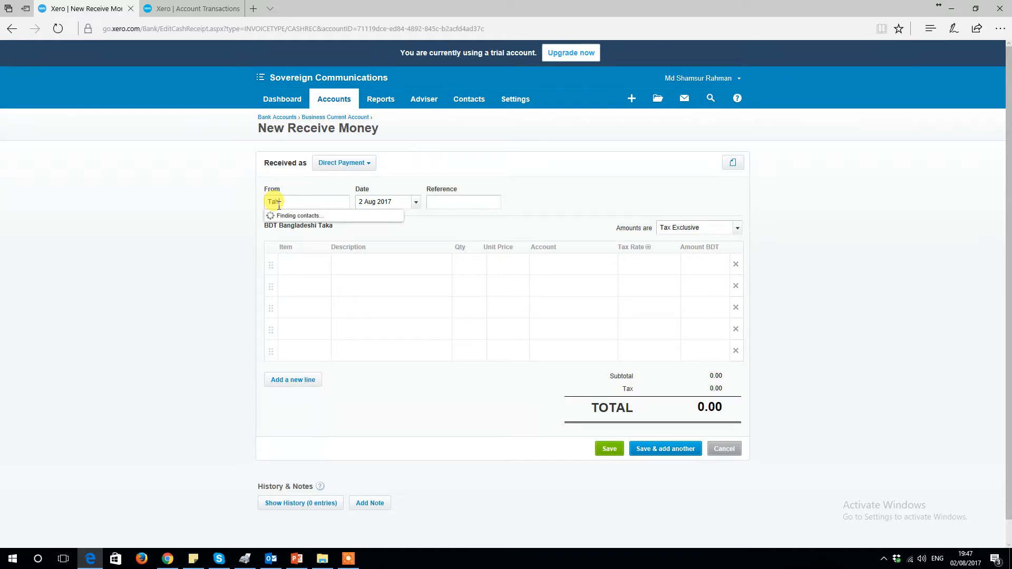
Step: Enter the payer's name as a new contact, the date 5 Jul 2017, and the cheque reference
{"action": "key", "text": "Tab"}
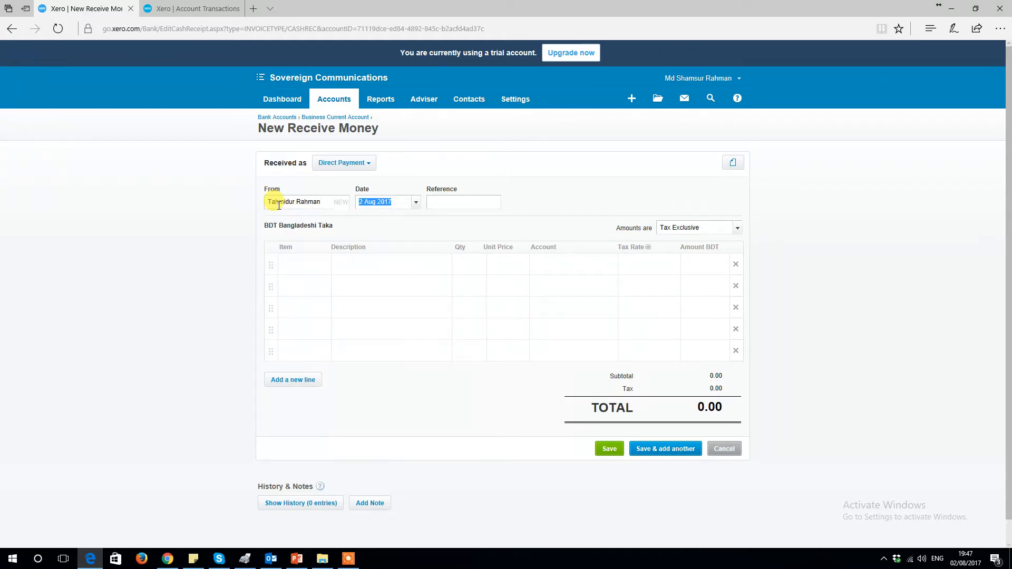
{"action": "type", "text": "5 Jul"}
{"action": "key", "text": "Tab"}
{"action": "type", "text": "CHQ-98745"}
Step: Add the Share001 Share Subscription item with a quantity of 2,000 and save the receipt
{"action": "left_click", "coordinate": [290, 264]}
{"action": "type", "text": "sha"}
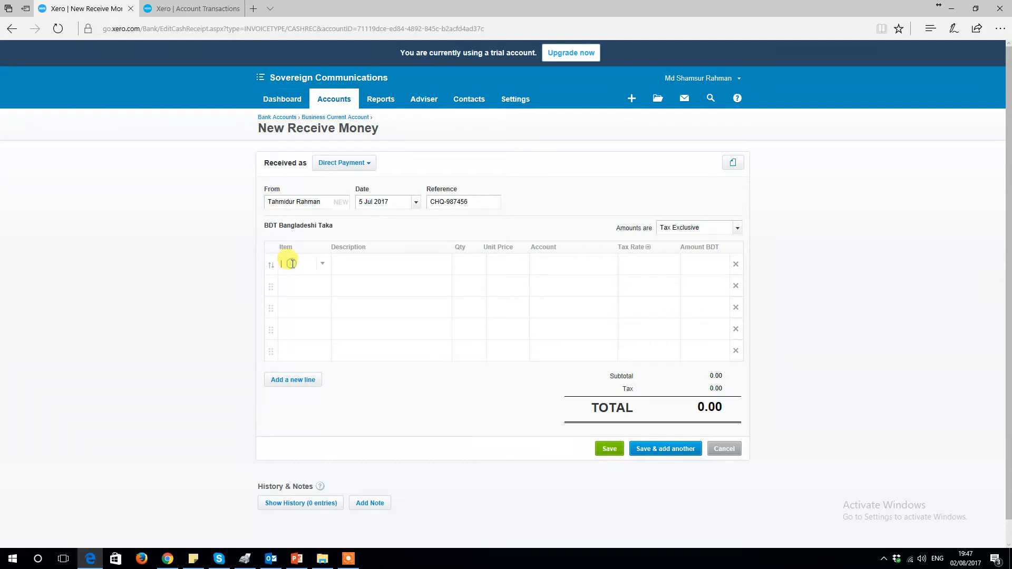
{"action": "type", "text": "g"}
{"action": "key", "text": "Tab"}
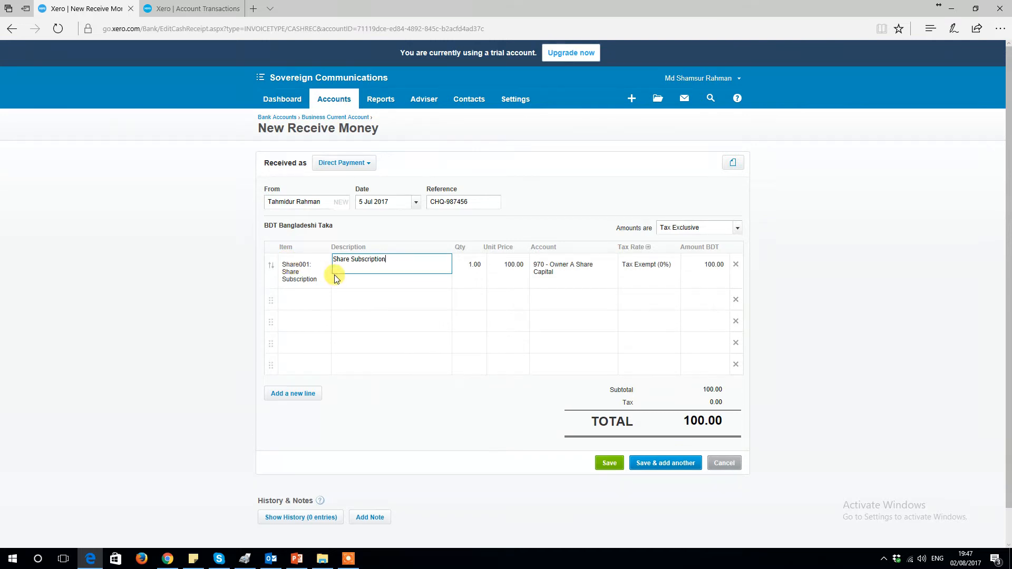
{"action": "left_click", "coordinate": [469, 264]}
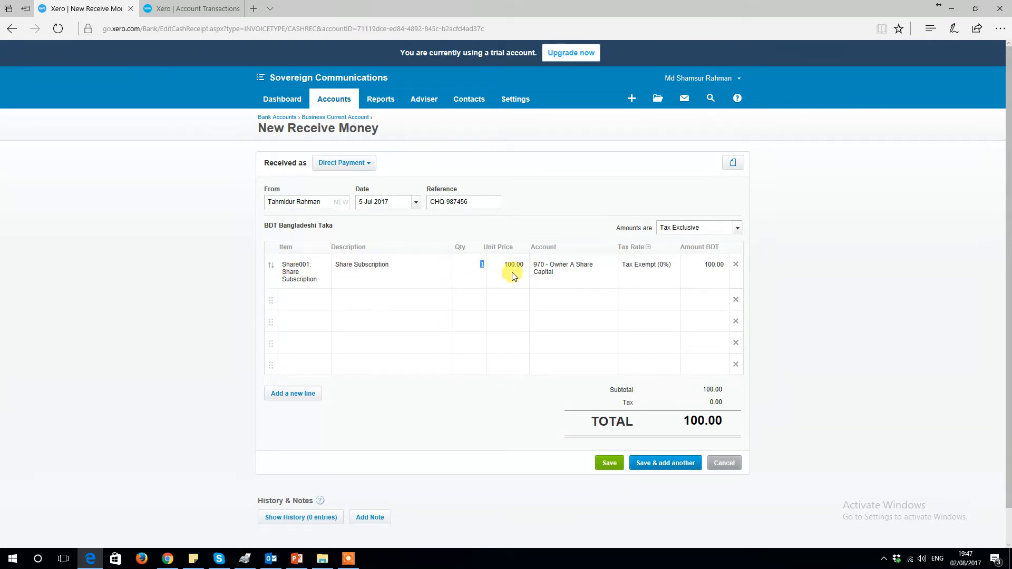
{"action": "type", "text": "200"}
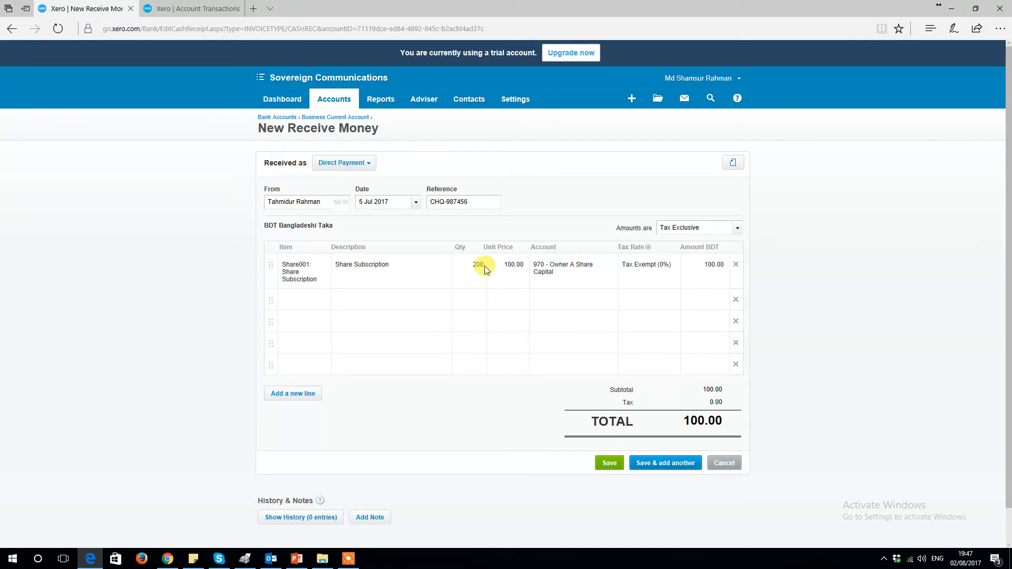
{"action": "key", "text": "Tab"}
{"action": "left_click", "coordinate": [469, 270]}
{"action": "type", "text": "200"}
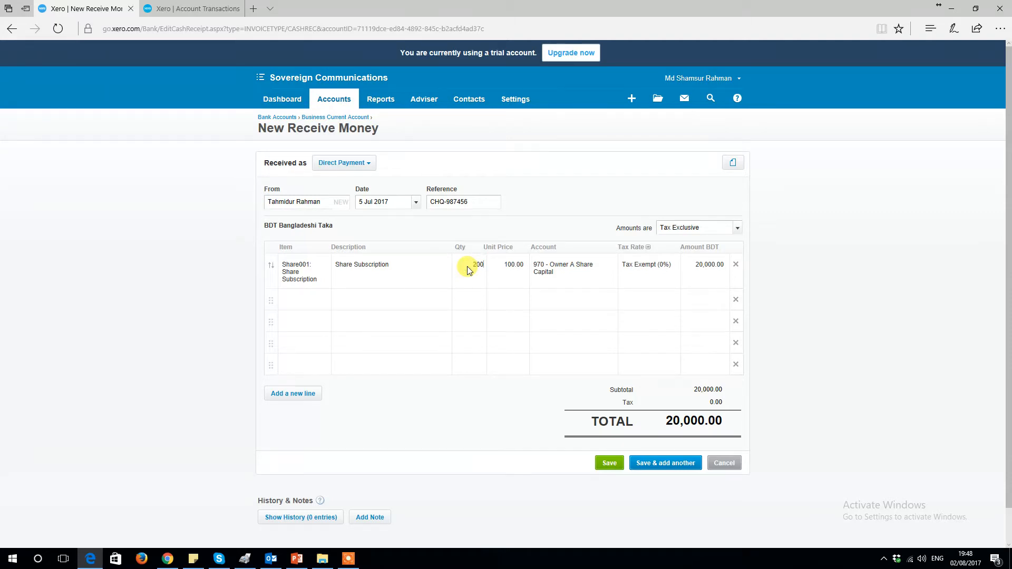
{"action": "key", "text": "Tab"}
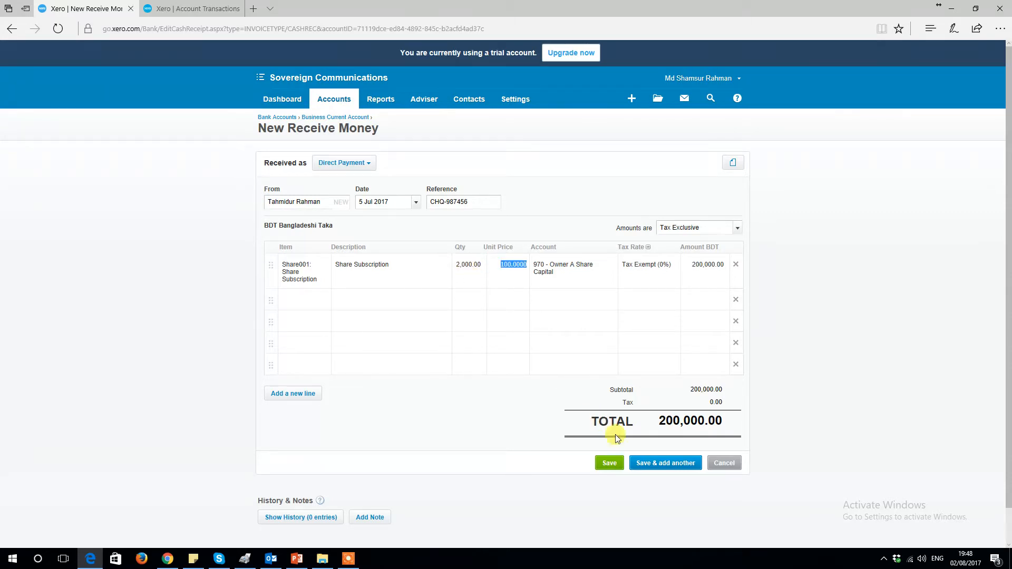
{"action": "left_click", "coordinate": [600, 460]}
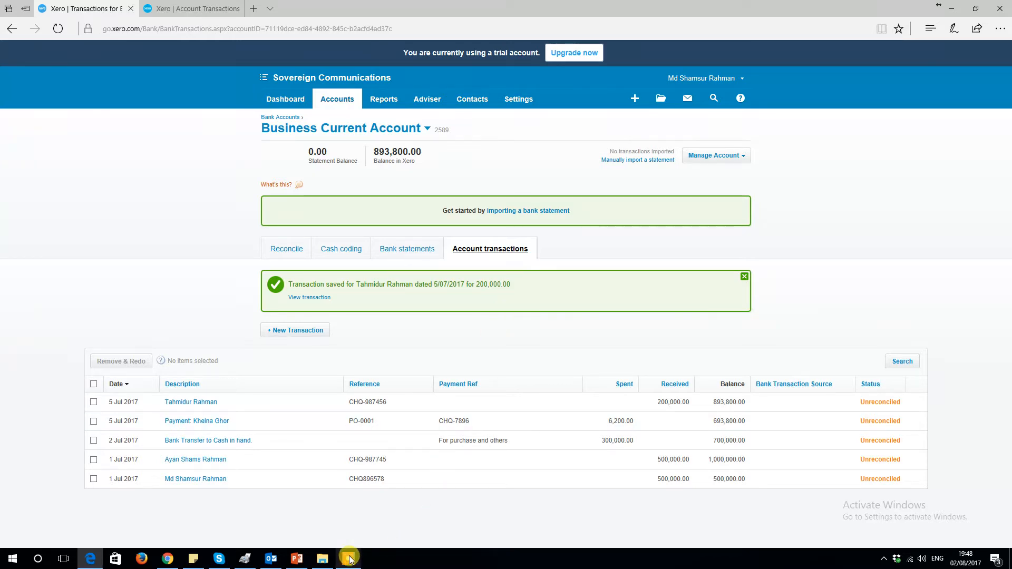
Step: Switch to PowerPoint and review the Capital and Items slides of the training deck
{"action": "left_click", "coordinate": [296, 558]}
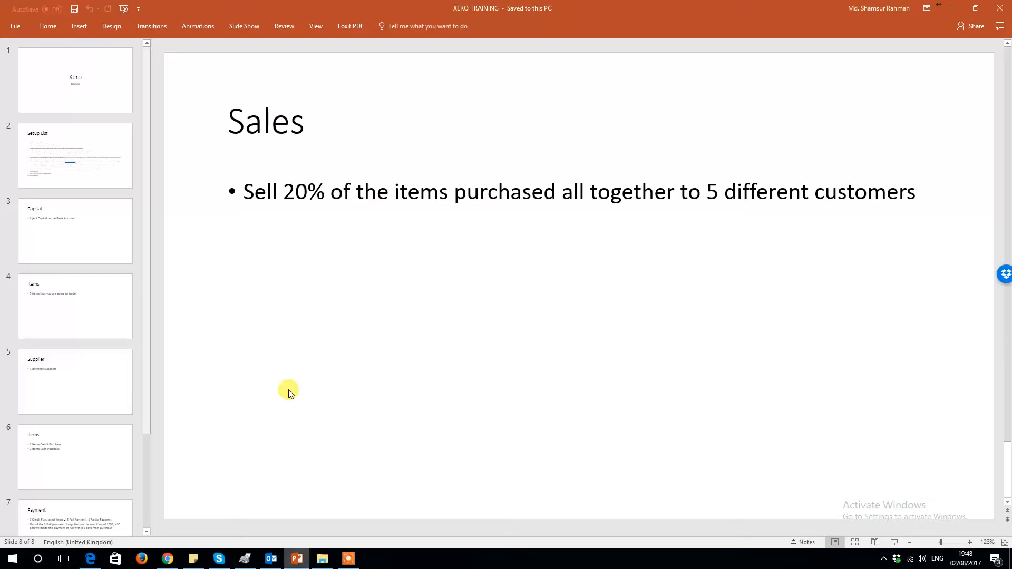
{"action": "left_click", "coordinate": [102, 223]}
{"action": "left_click", "coordinate": [104, 303]}
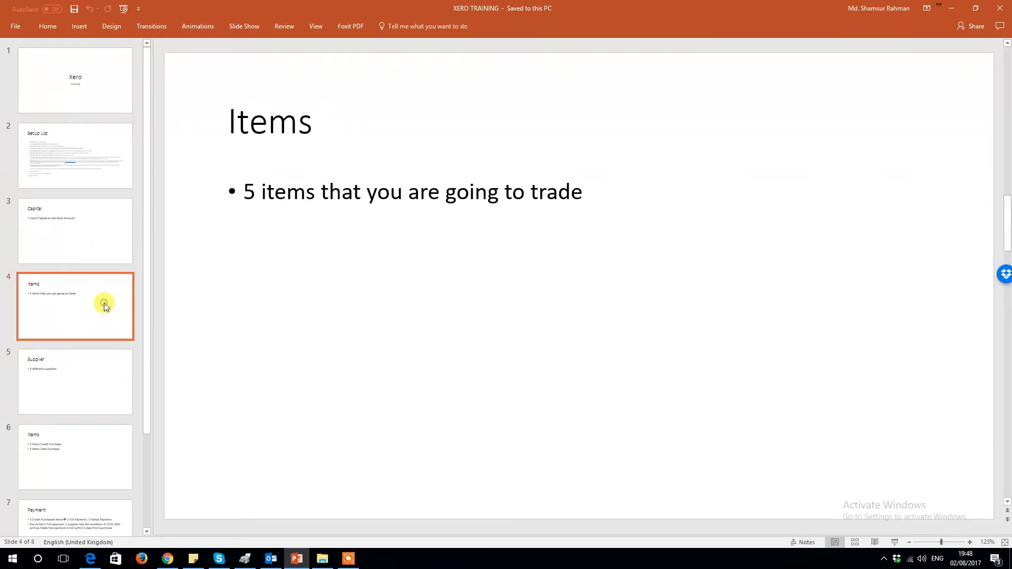
{"action": "key", "text": "alt+Tab"}
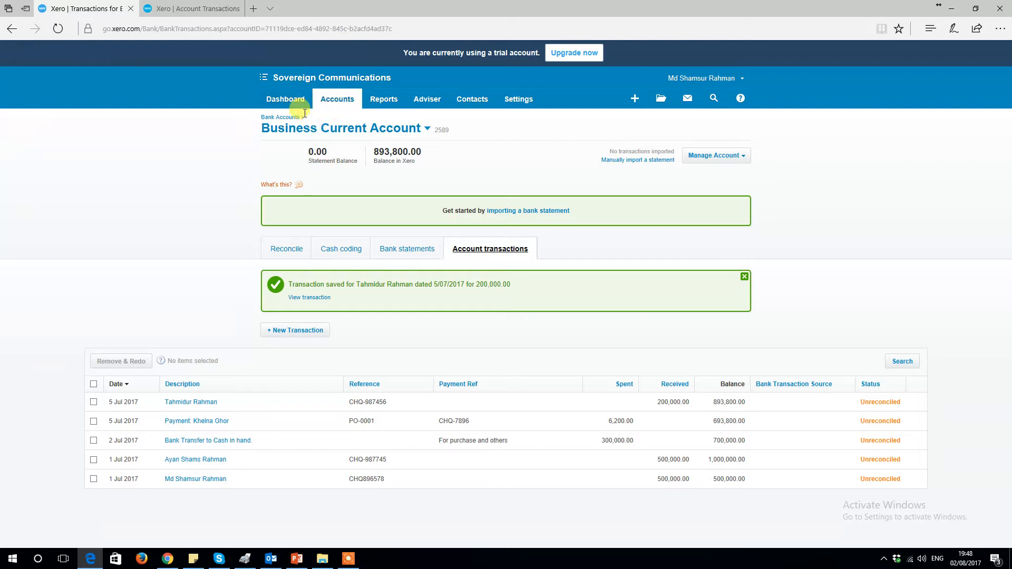
Step: Open Inventory and start a new item with code WSL001
{"action": "left_click", "coordinate": [330, 101]}
{"action": "left_click", "coordinate": [336, 210]}
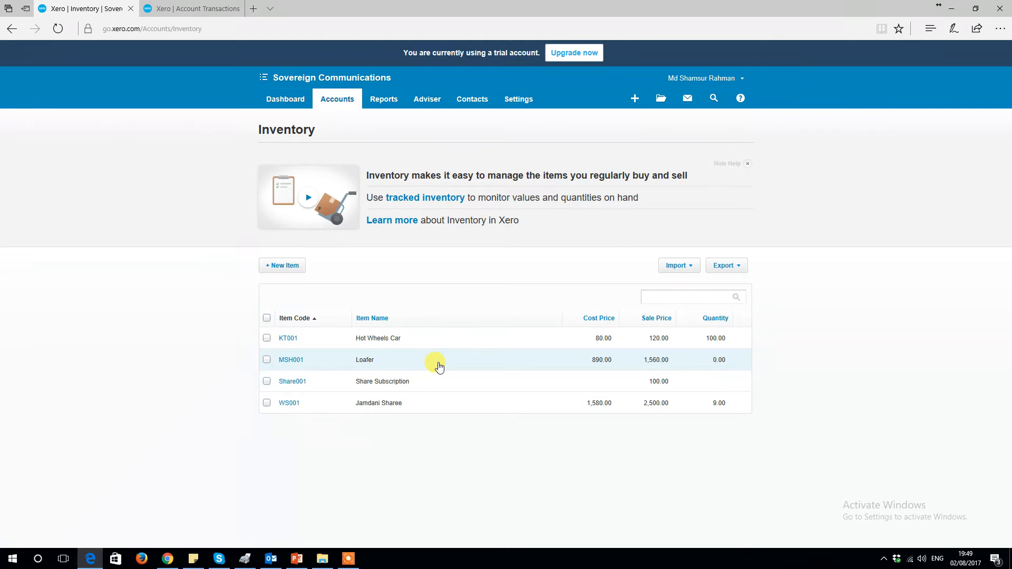
{"action": "left_click", "coordinate": [287, 270]}
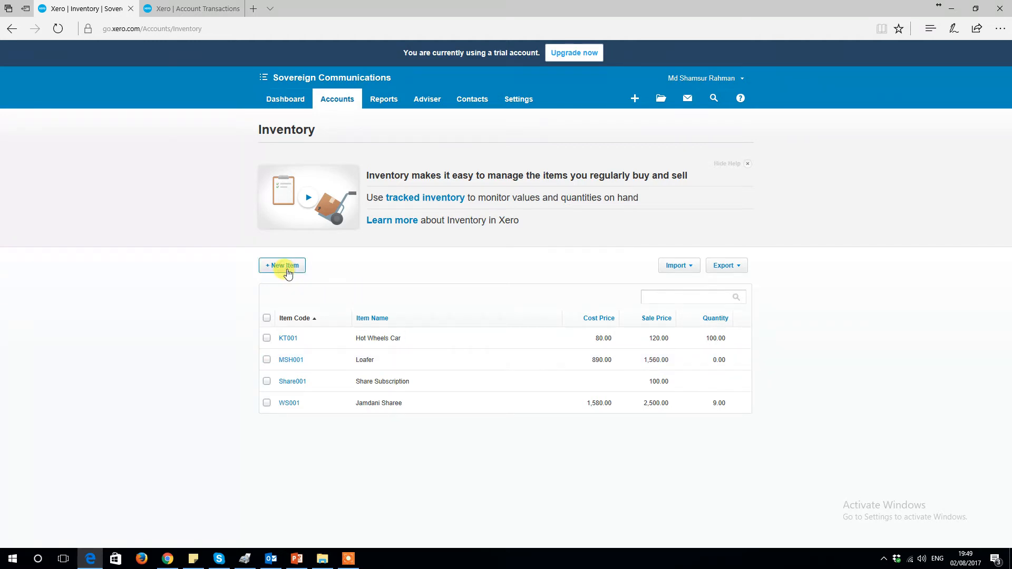
{"action": "type", "text": "W"}
{"action": "key", "text": "BackSpace"}
{"action": "type", "text": "WSL001"}
{"action": "key", "text": "Tab"}
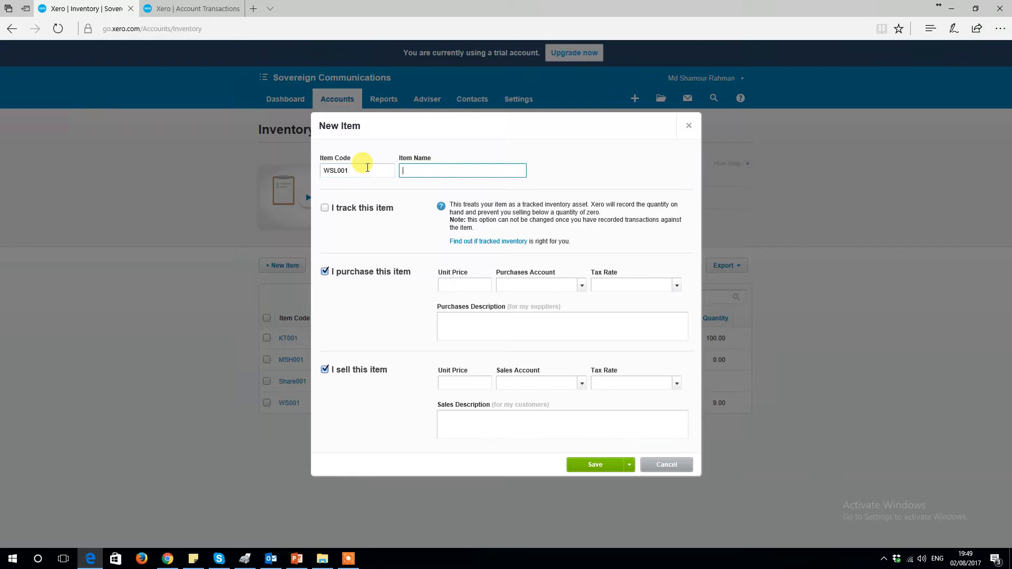
Step: Name the item Kashmiri Salowar Kameez and enable inventory tracking for it
{"action": "type", "text": "Kashmiri Salowar Kameez"}
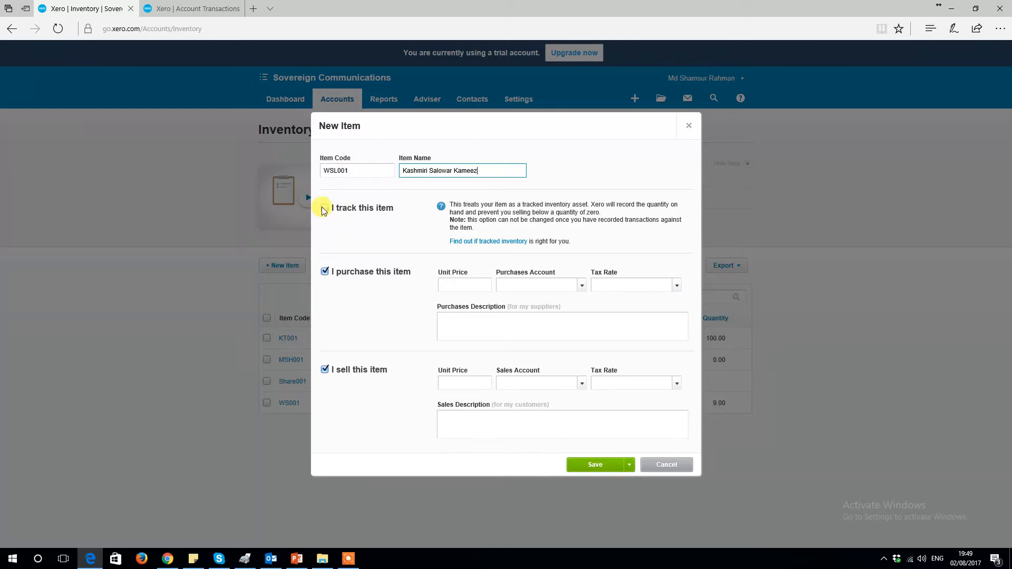
{"action": "left_click", "coordinate": [326, 209]}
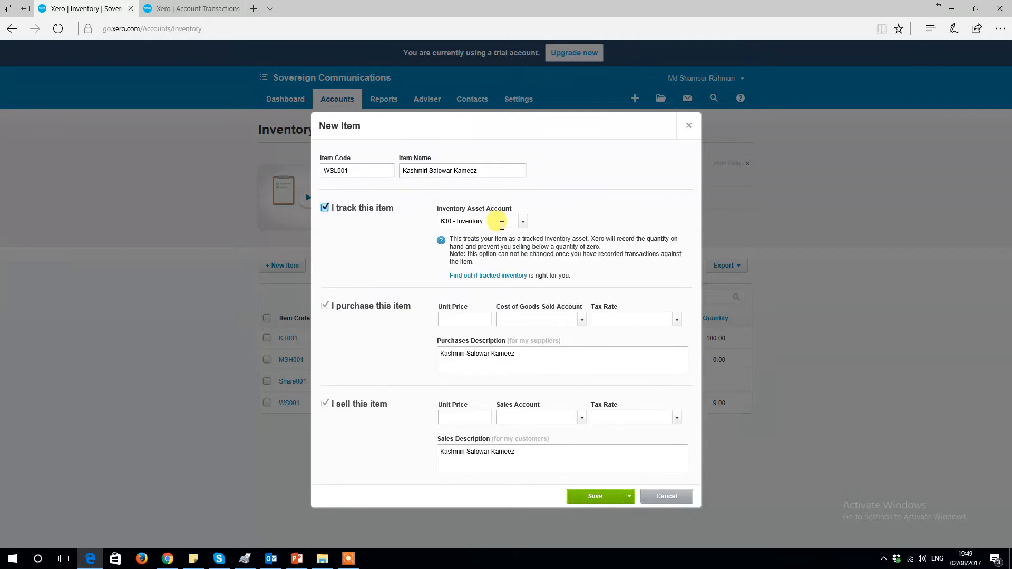
Step: Set the purchase unit price to 2,560 and the cost of goods account to 310 - Cost of Goods Sold
{"action": "left_click", "coordinate": [473, 320]}
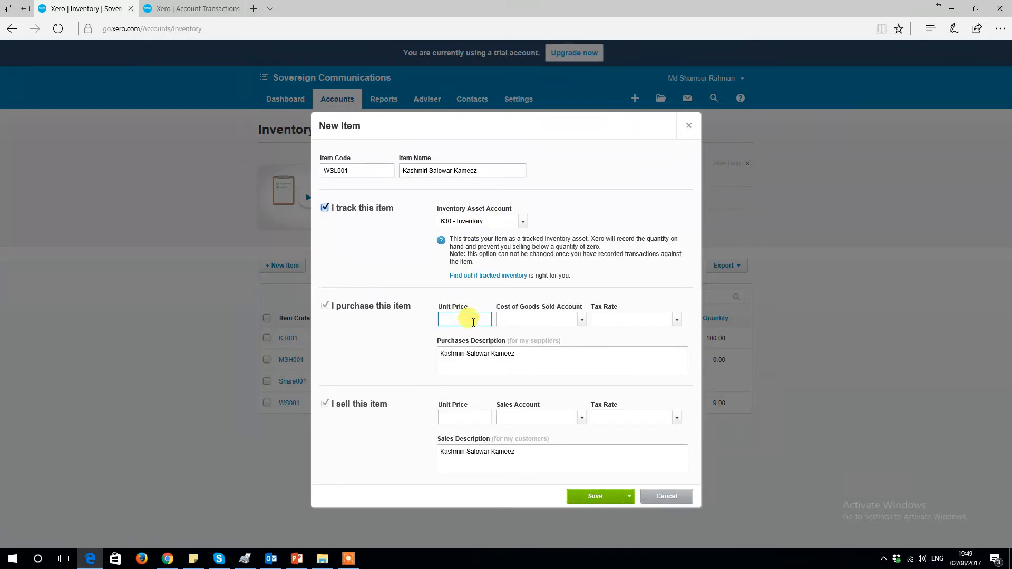
{"action": "type", "text": "2500"}
{"action": "key", "text": "Tab"}
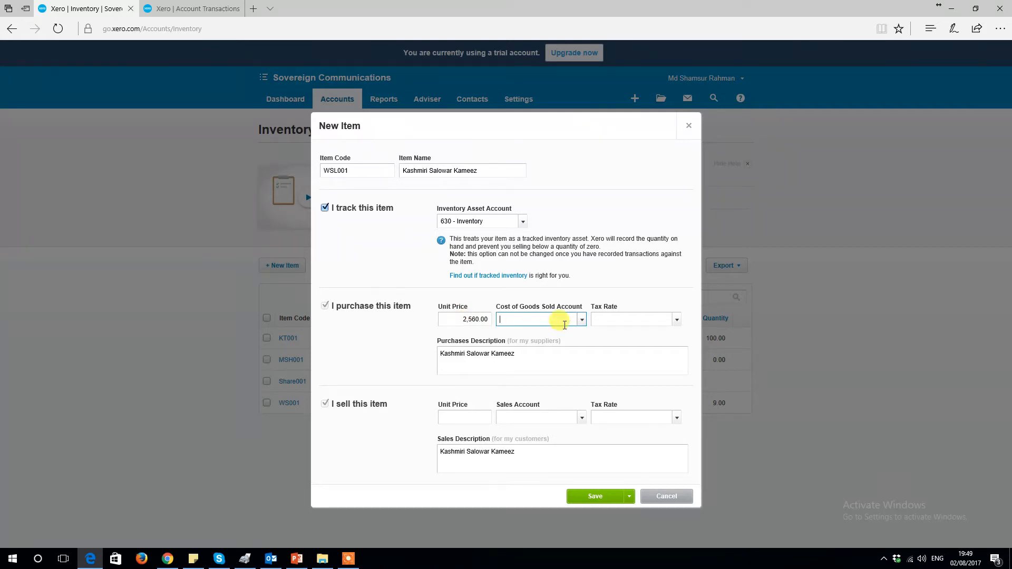
{"action": "left_click", "coordinate": [581, 319]}
{"action": "left_click", "coordinate": [537, 381]}
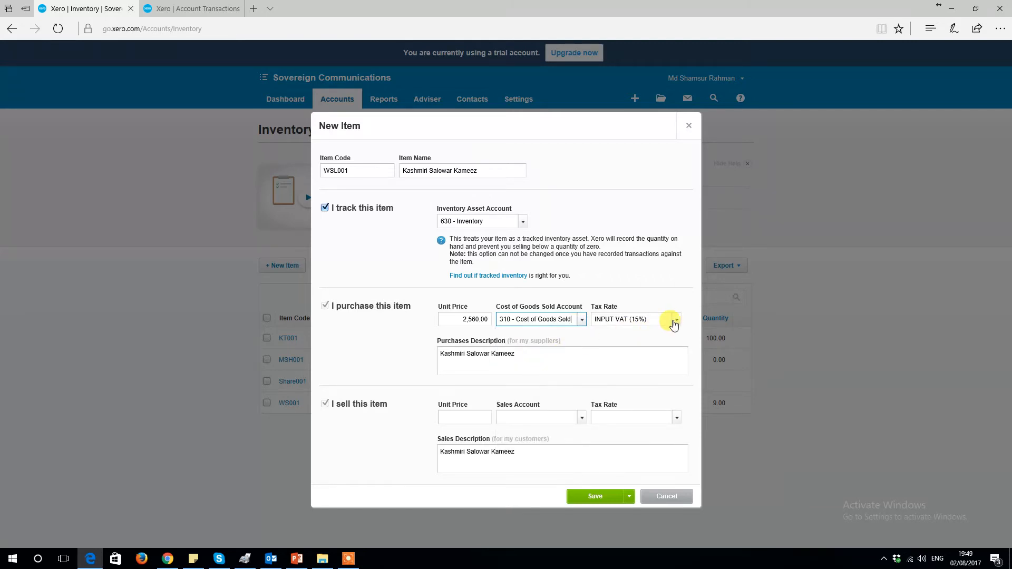
Step: Set the selling price to 4,200 with the 200 - Sales account and save the item
{"action": "left_click", "coordinate": [464, 418]}
{"action": "type", "text": "4,200"}
{"action": "key", "text": "Tab"}
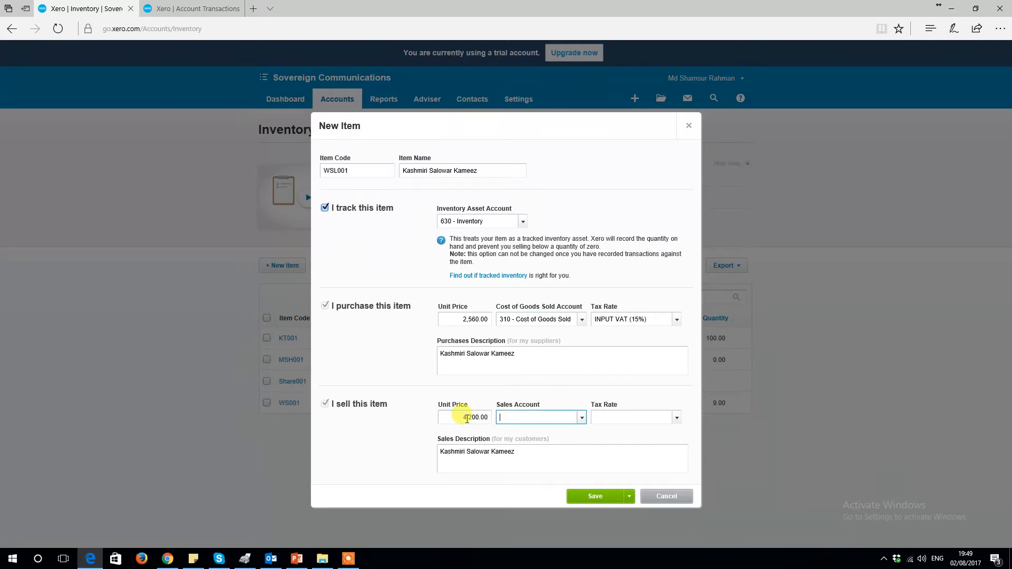
{"action": "left_click", "coordinate": [581, 418]}
{"action": "left_click", "coordinate": [530, 311]}
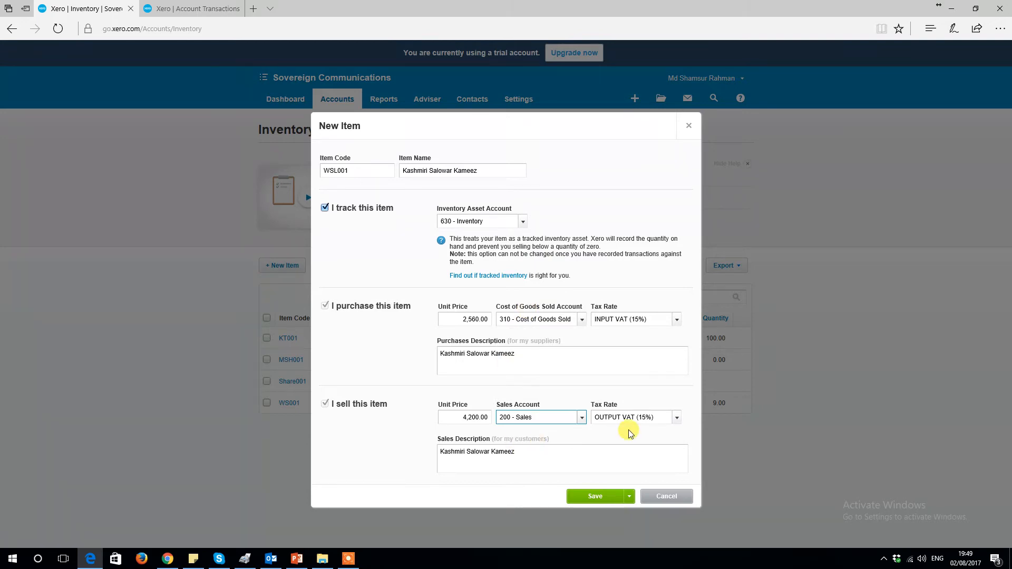
{"action": "left_click", "coordinate": [590, 496]}
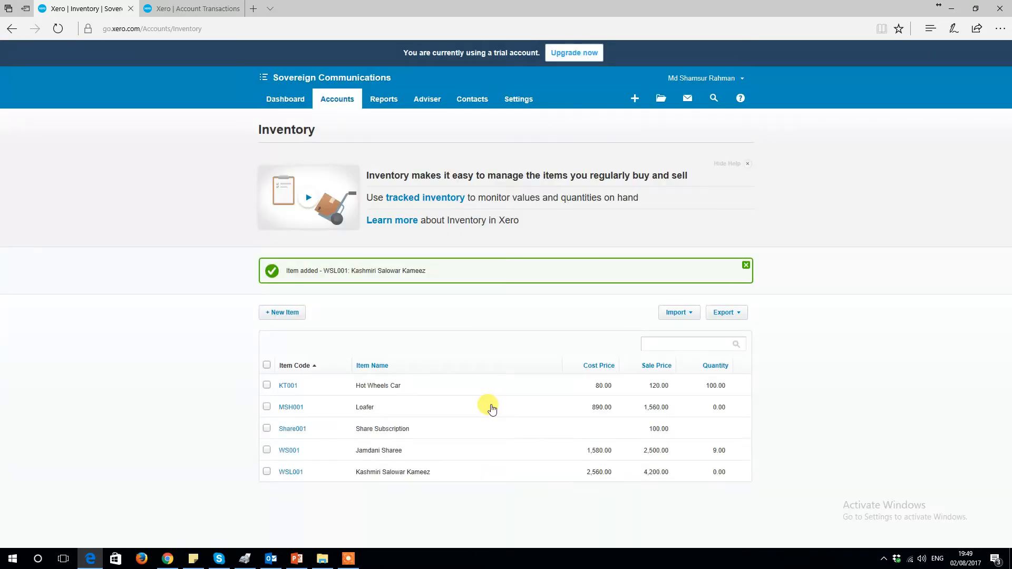
Step: Open the supplier contacts list and start adding a new contact
{"action": "left_click", "coordinate": [487, 107]}
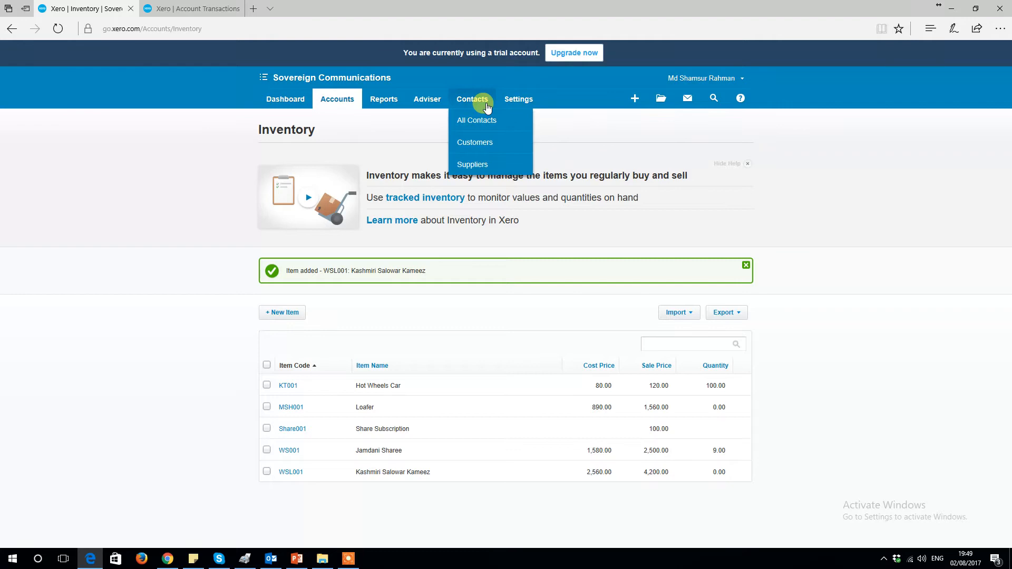
{"action": "left_click", "coordinate": [473, 165]}
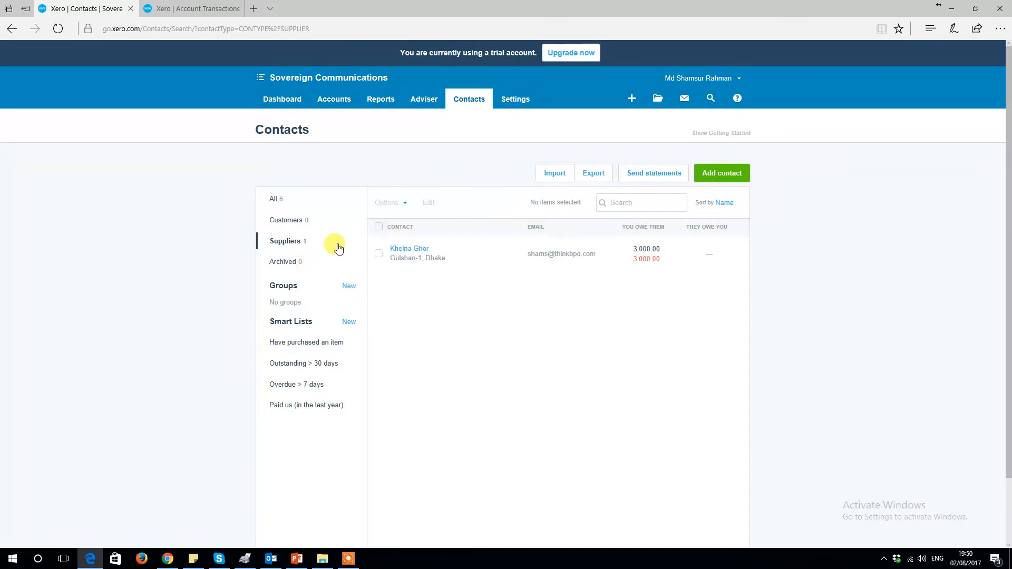
{"action": "left_click", "coordinate": [715, 178]}
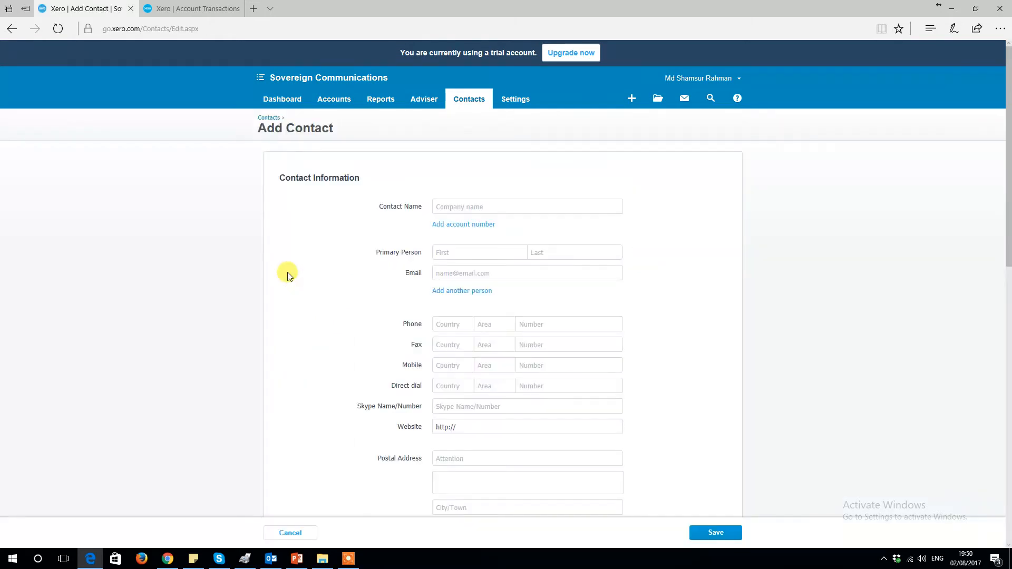
Step: Name the contact Cotton Gallery and enter the primary person's first and last name
{"action": "type", "text": "Cotton Gallery"}
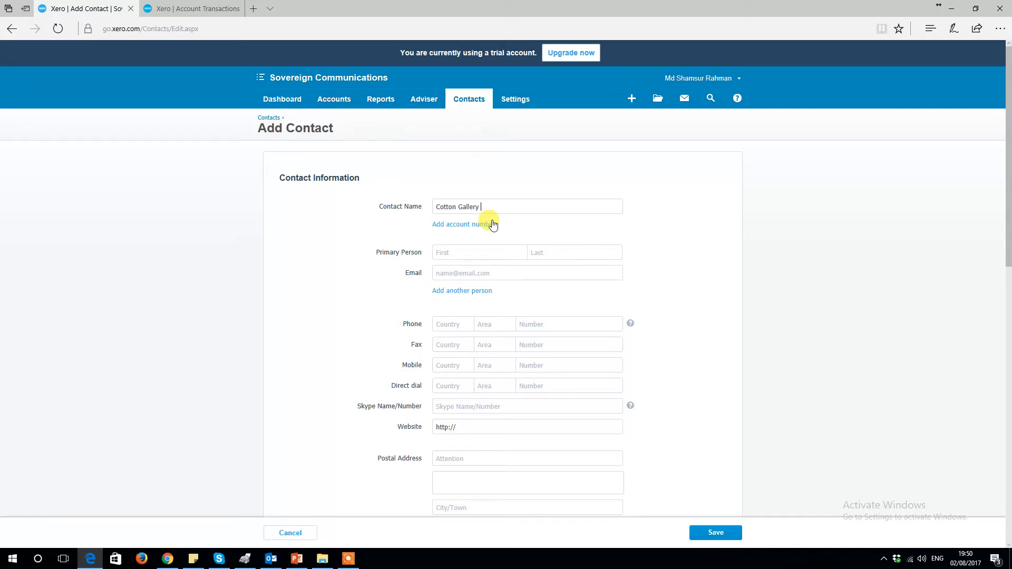
{"action": "left_click", "coordinate": [457, 251]}
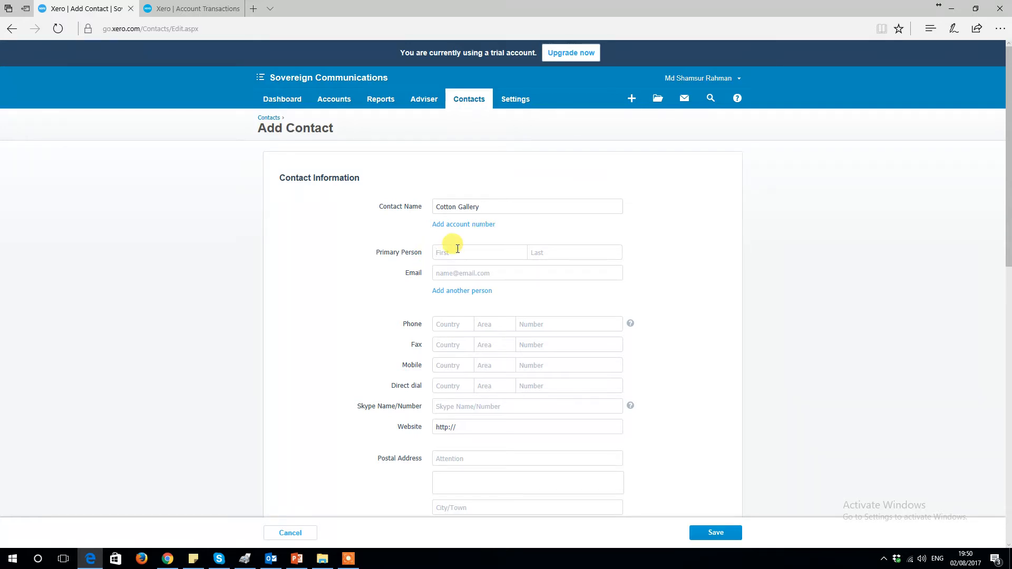
{"action": "key", "text": "Tab"}
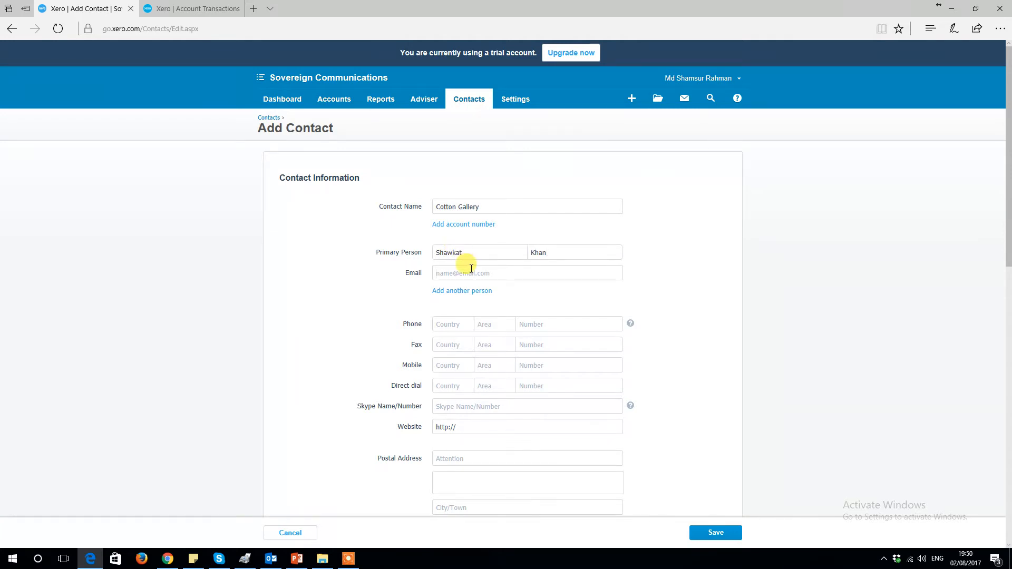
Step: Set the contact's default purchase tax setting to No tax
{"action": "scroll", "coordinate": [464, 263], "scroll_direction": "down", "scroll_amount": 7}
{"action": "scroll", "coordinate": [472, 269], "scroll_direction": "down", "scroll_amount": 5}
{"action": "scroll", "coordinate": [467, 262], "scroll_direction": "up", "scroll_amount": 3}
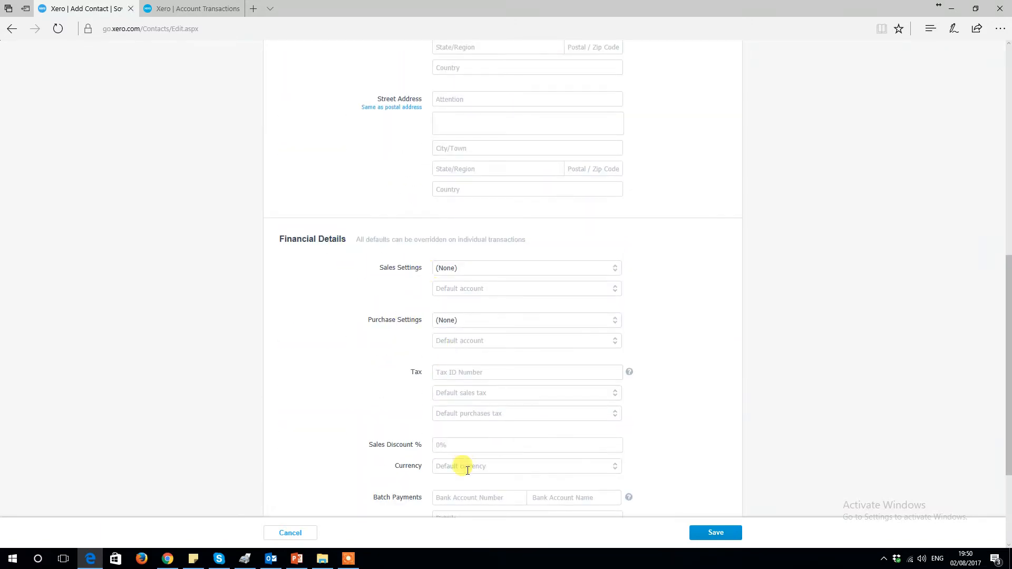
{"action": "scroll", "coordinate": [465, 329], "scroll_direction": "up", "scroll_amount": 10}
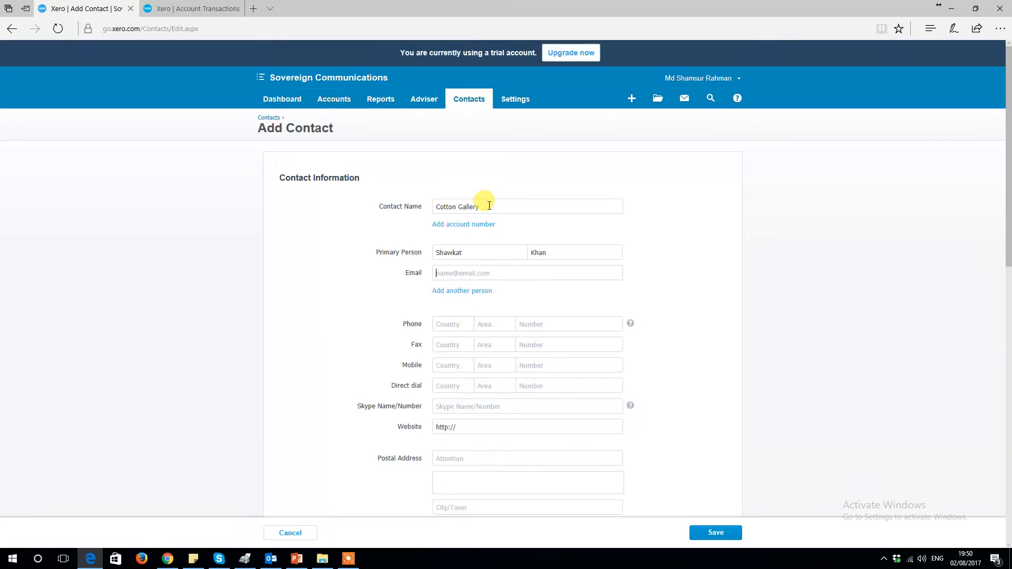
{"action": "scroll", "coordinate": [500, 332], "scroll_direction": "down", "scroll_amount": 10}
{"action": "scroll", "coordinate": [504, 337], "scroll_direction": "up", "scroll_amount": 10}
{"action": "scroll", "coordinate": [505, 335], "scroll_direction": "down", "scroll_amount": 10}
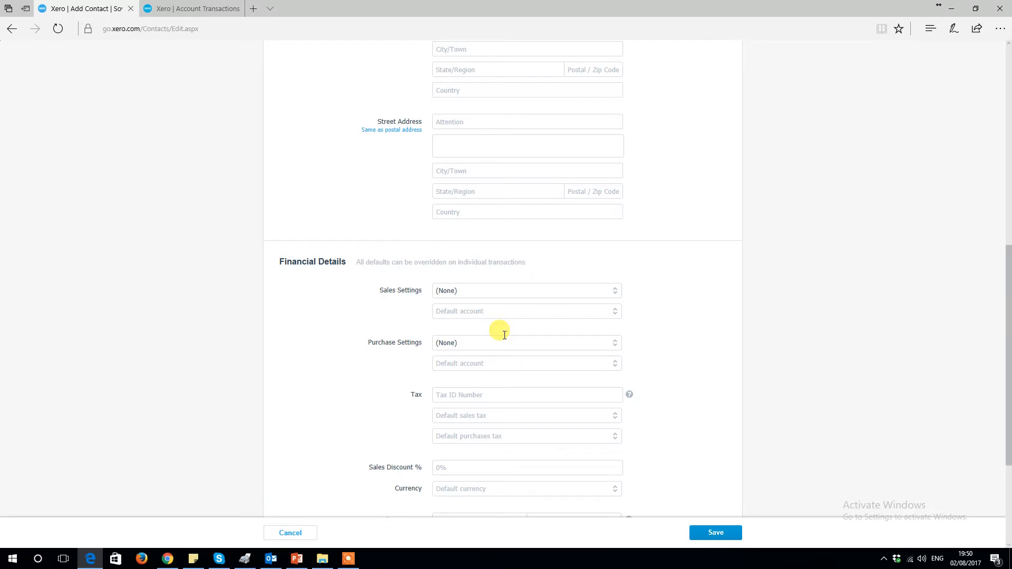
{"action": "scroll", "coordinate": [505, 336], "scroll_direction": "down", "scroll_amount": 3}
{"action": "scroll", "coordinate": [504, 335], "scroll_direction": "up", "scroll_amount": 3}
{"action": "scroll", "coordinate": [501, 338], "scroll_direction": "down", "scroll_amount": 3}
{"action": "scroll", "coordinate": [502, 338], "scroll_direction": "up", "scroll_amount": 6}
{"action": "scroll", "coordinate": [501, 338], "scroll_direction": "down", "scroll_amount": 1}
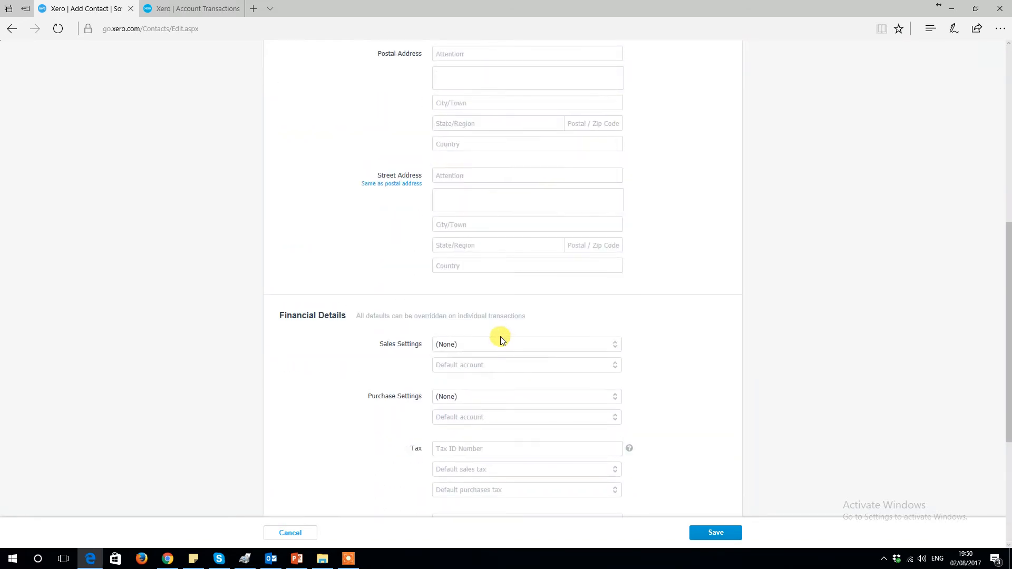
{"action": "left_click", "coordinate": [616, 398]}
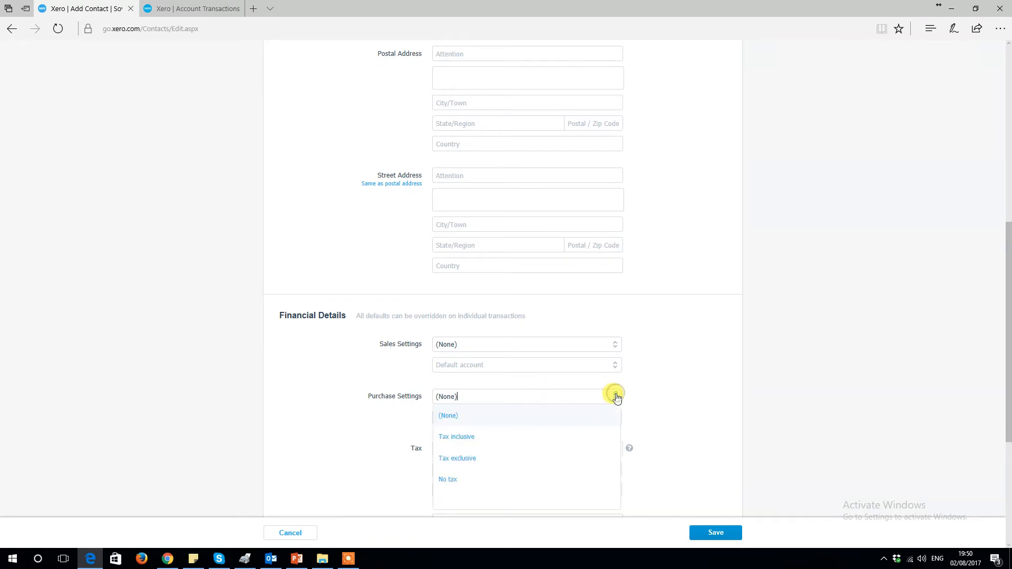
{"action": "left_click", "coordinate": [502, 483]}
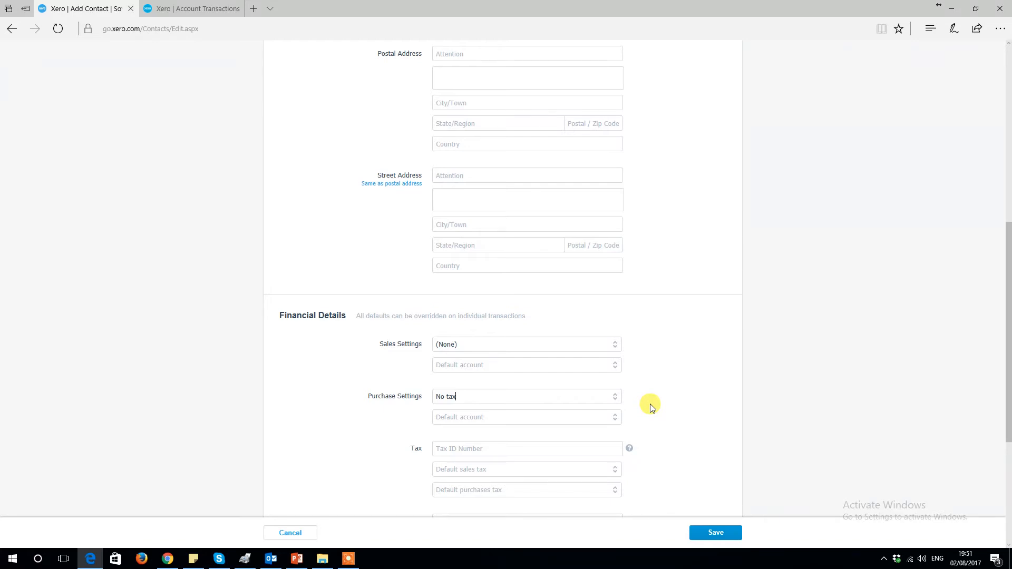
Step: Change the purchase tax setting to Tax exclusive and save the contact
{"action": "scroll", "coordinate": [651, 408], "scroll_direction": "down", "scroll_amount": 2}
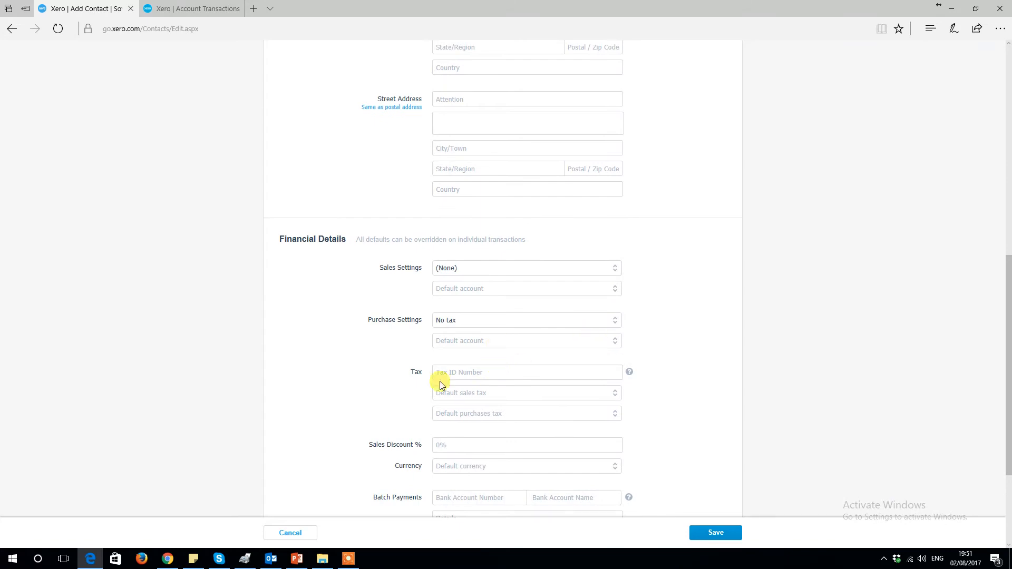
{"action": "scroll", "coordinate": [481, 369], "scroll_direction": "down", "scroll_amount": 2}
{"action": "scroll", "coordinate": [488, 373], "scroll_direction": "up", "scroll_amount": 2}
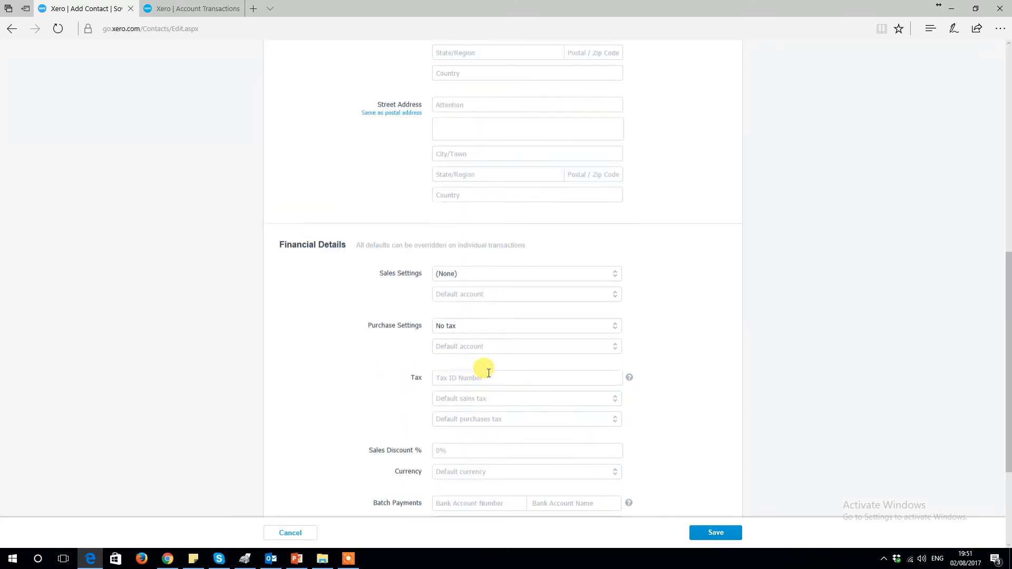
{"action": "scroll", "coordinate": [489, 373], "scroll_direction": "up", "scroll_amount": 2}
{"action": "left_click", "coordinate": [617, 400]}
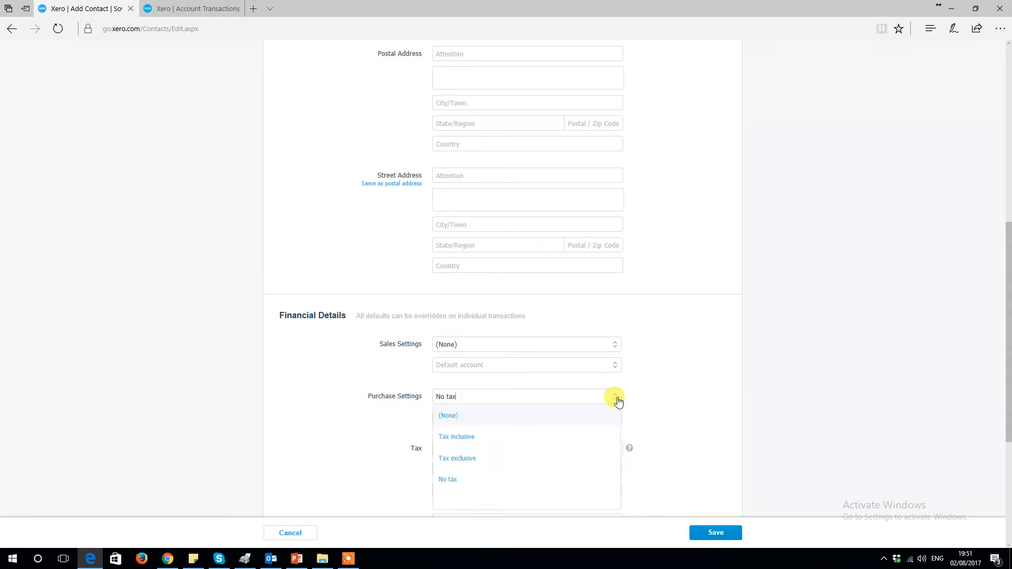
{"action": "left_click", "coordinate": [518, 459]}
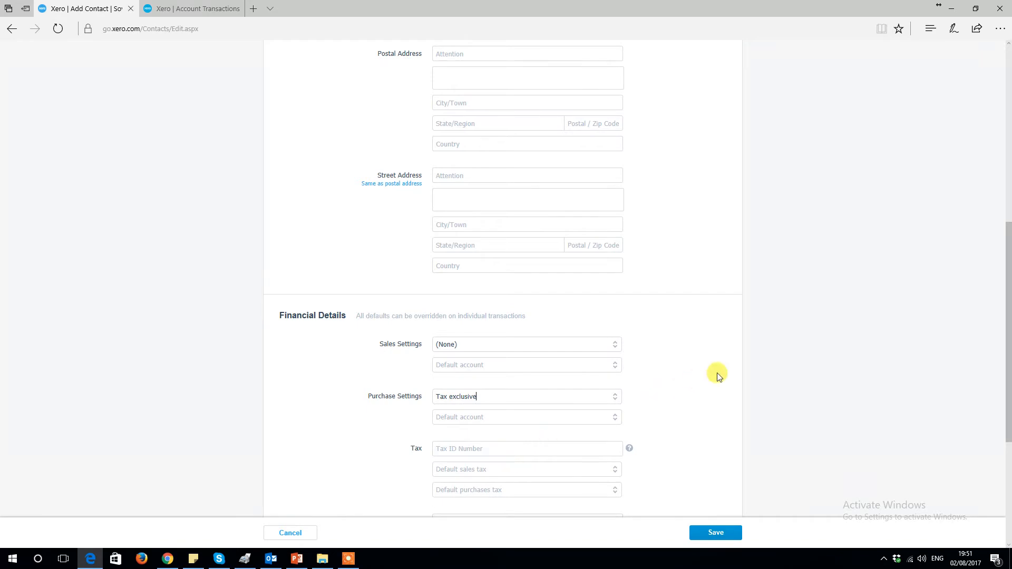
{"action": "scroll", "coordinate": [716, 375], "scroll_direction": "down", "scroll_amount": 3}
{"action": "left_click", "coordinate": [717, 533]}
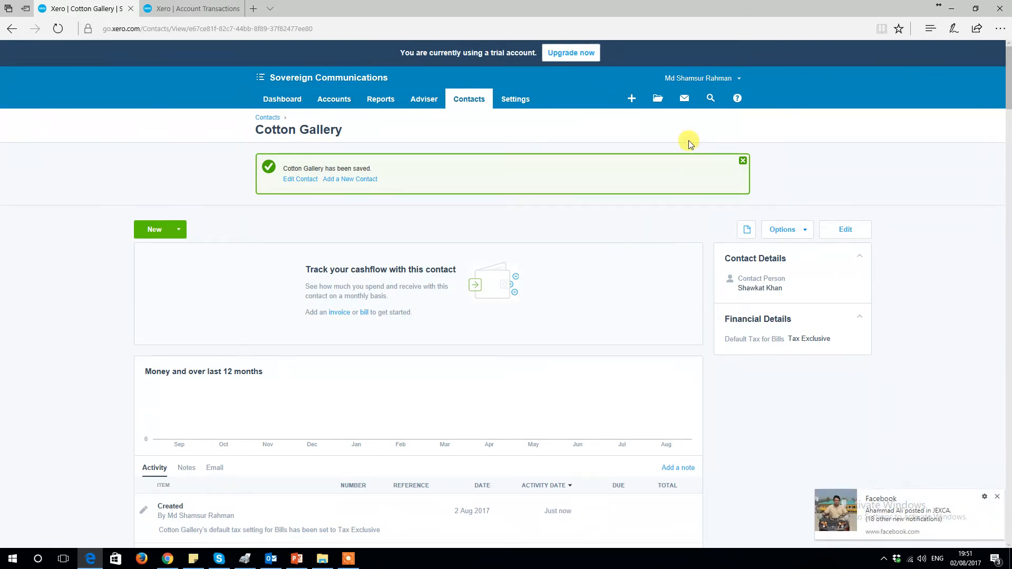
Step: Start a new purchase order for the contact Cotton Gallery
{"action": "left_click", "coordinate": [635, 100]}
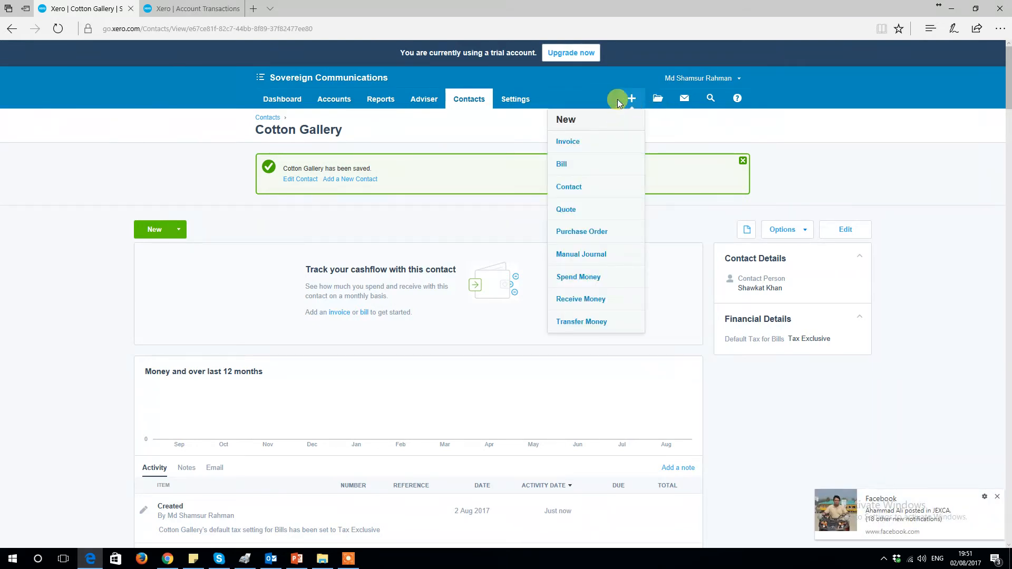
{"action": "left_click", "coordinate": [587, 231]}
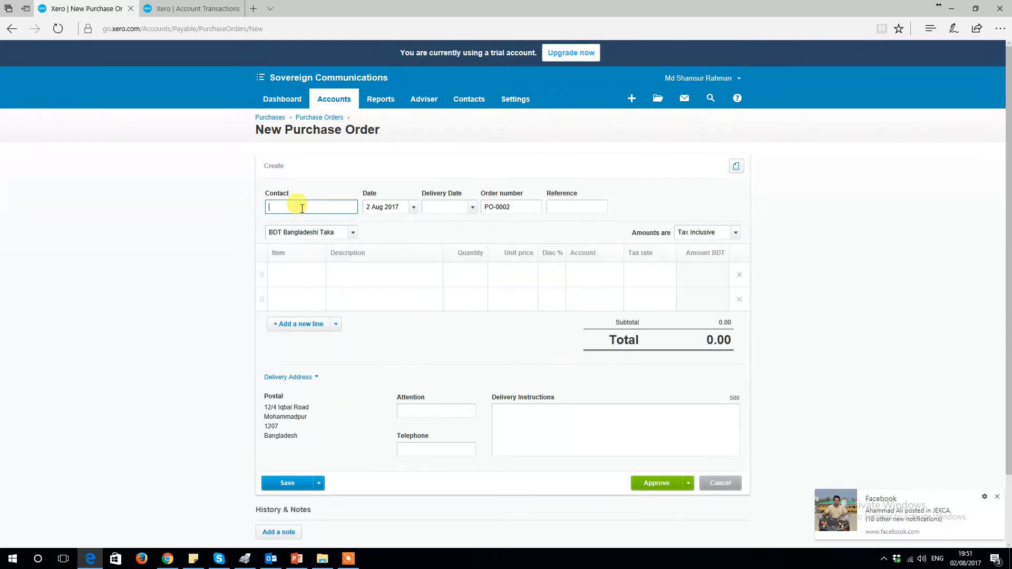
{"action": "type", "text": "Cot"}
{"action": "key", "text": "Tab"}
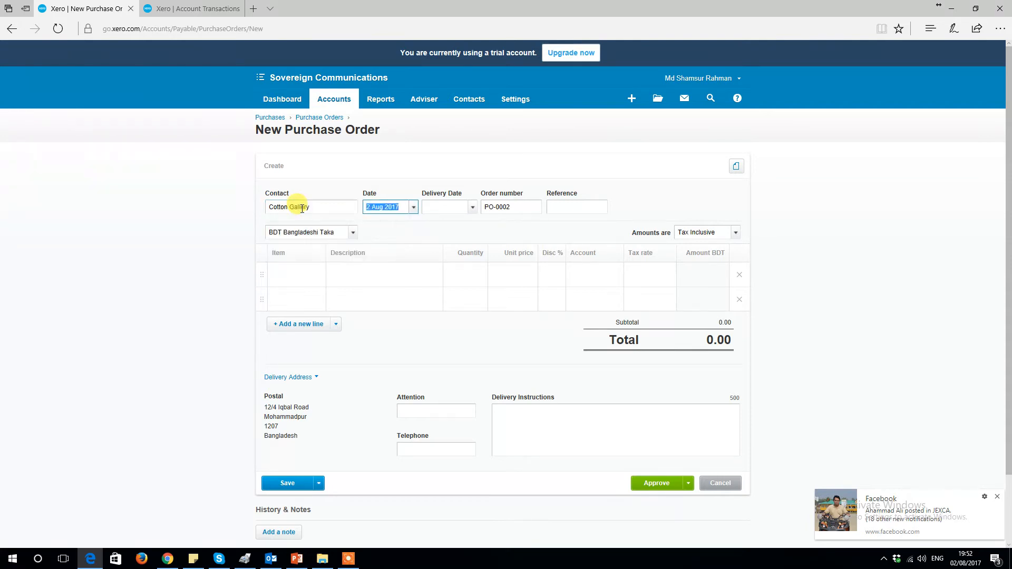
Step: Set the order date to 10 Jul 2017 and the delivery date to 15 Jul 2017
{"action": "type", "text": "10 Jul"}
{"action": "key", "text": "Tab"}
{"action": "type", "text": "15 Jul"}
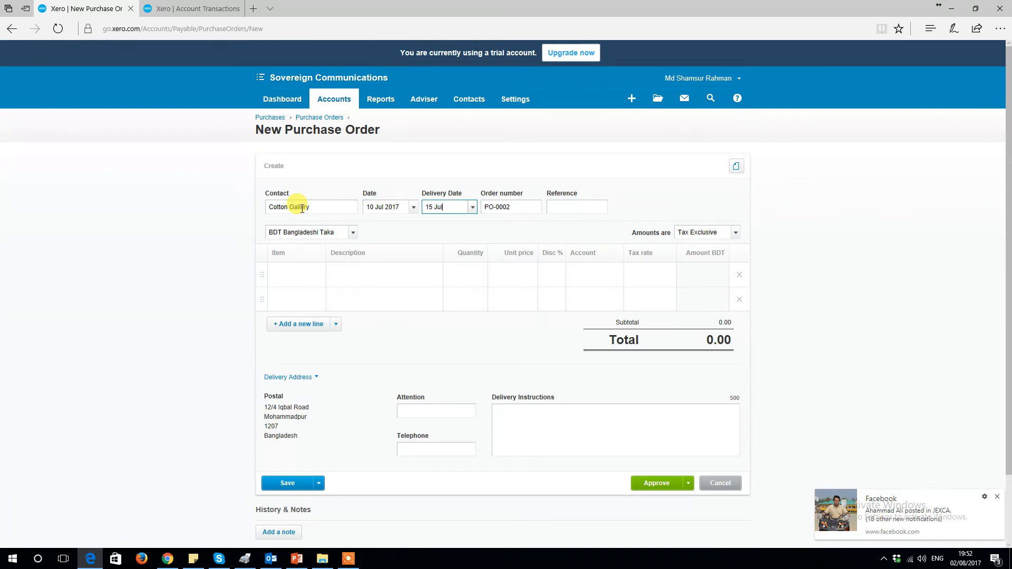
{"action": "key", "text": "Tab"}
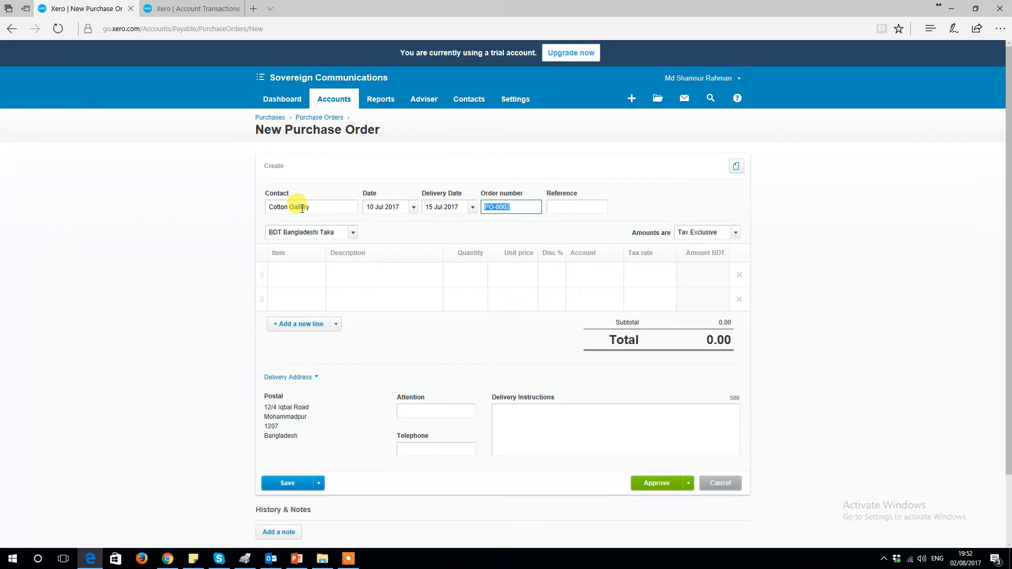
Step: Attach the file ORCHID.jpg from the Pictures folder to the purchase order
{"action": "left_click", "coordinate": [561, 209]}
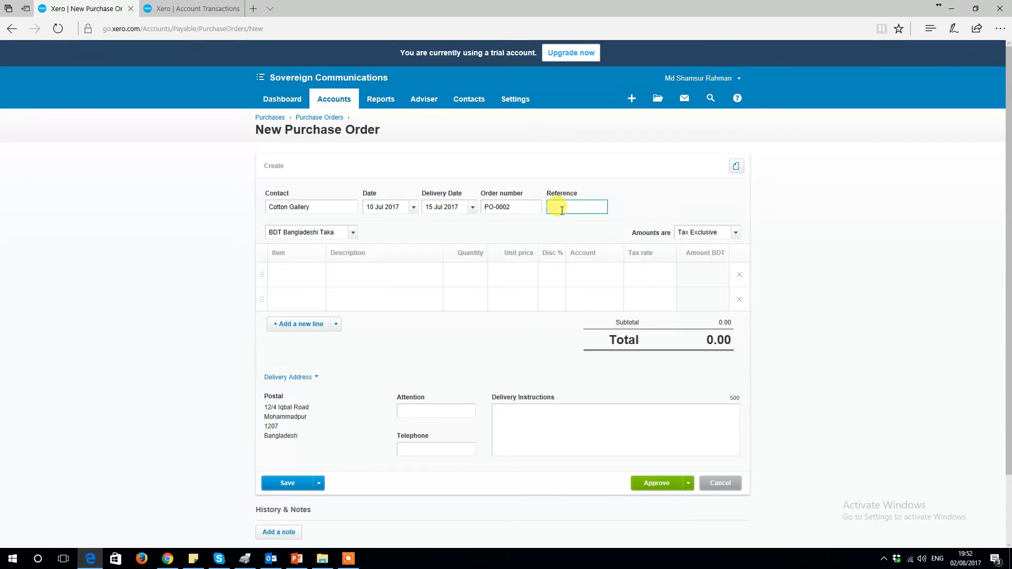
{"action": "left_click", "coordinate": [738, 173]}
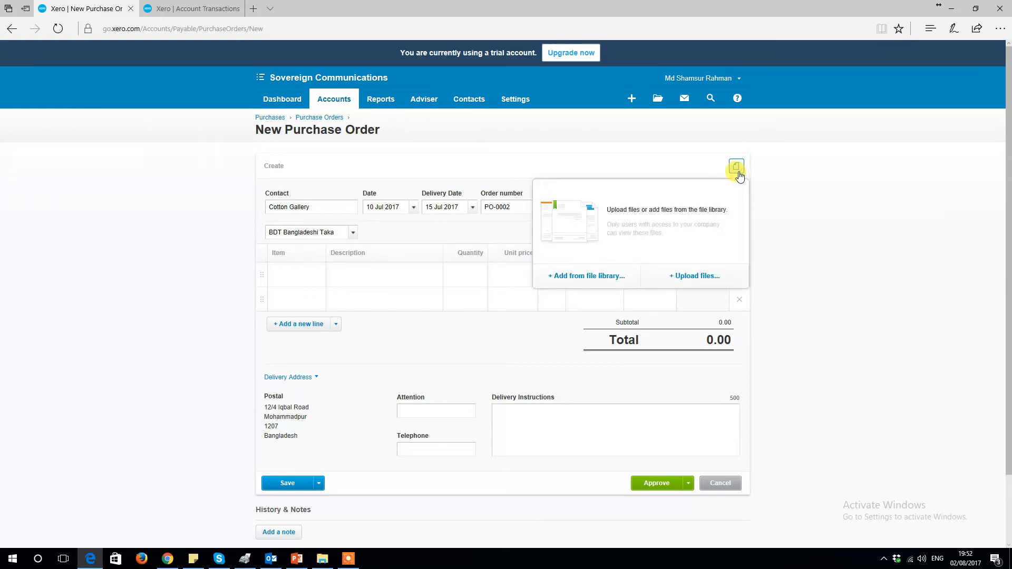
{"action": "left_click", "coordinate": [697, 272]}
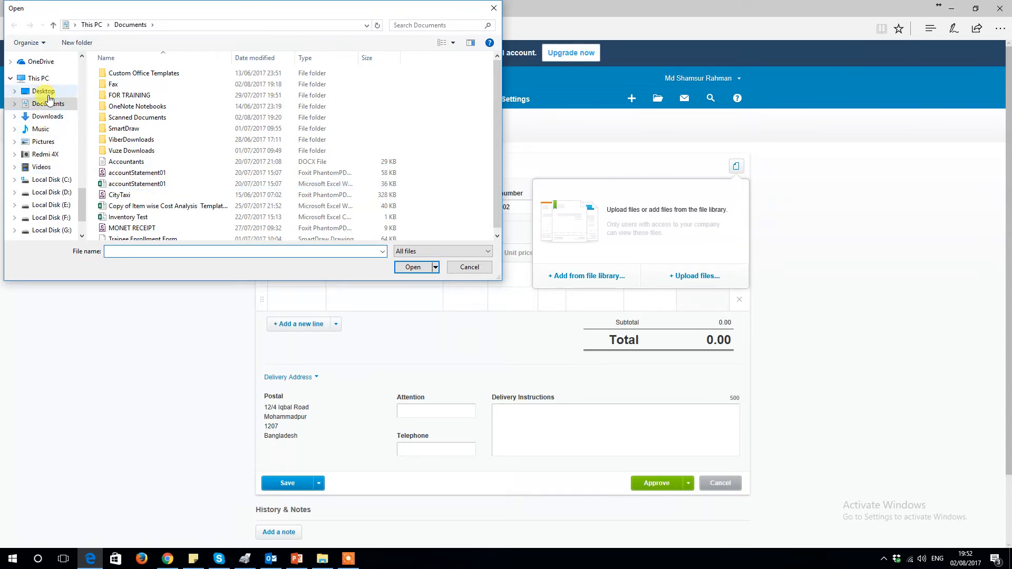
{"action": "left_click", "coordinate": [40, 141]}
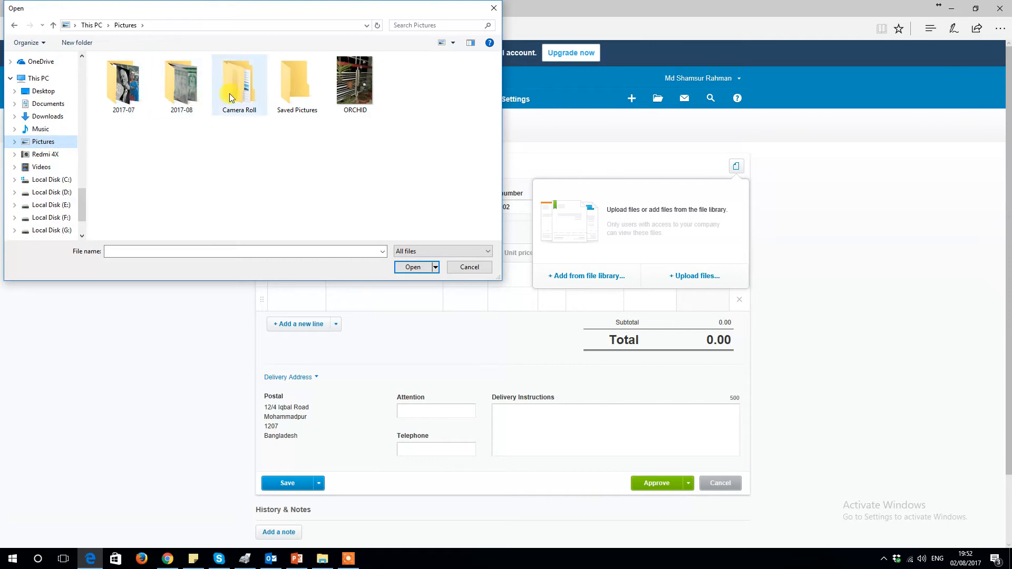
{"action": "double_click", "coordinate": [338, 87]}
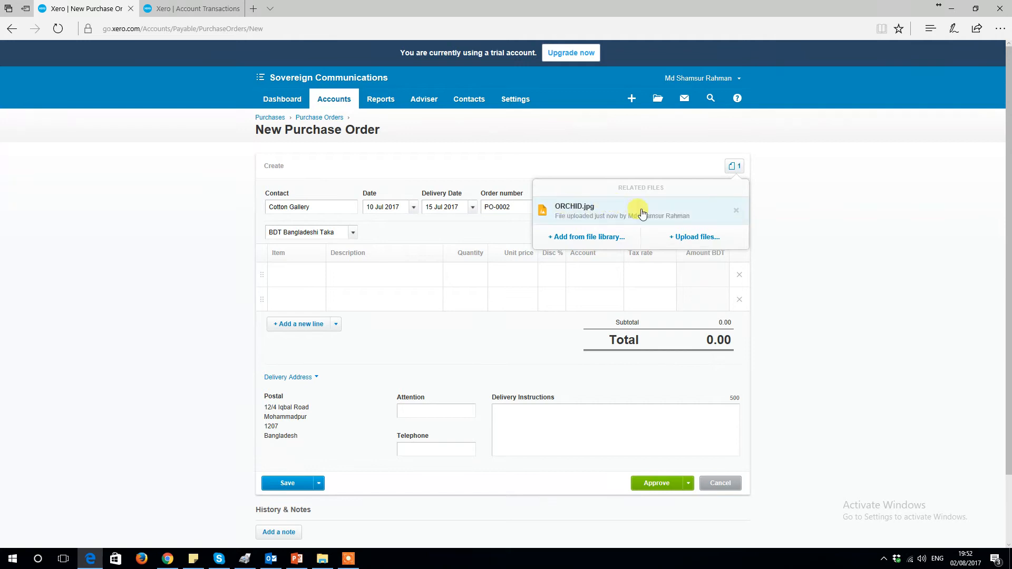
{"action": "left_click", "coordinate": [825, 212]}
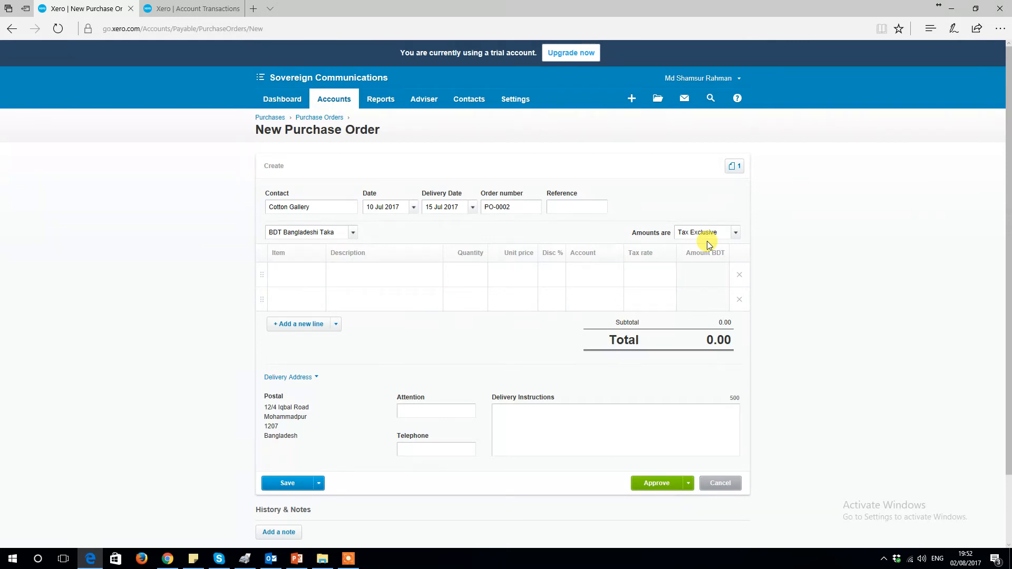
Step: Add item WSL001 Kashmiri Salowar Kameez as the first order line with quantity 25
{"action": "left_click", "coordinate": [285, 273]}
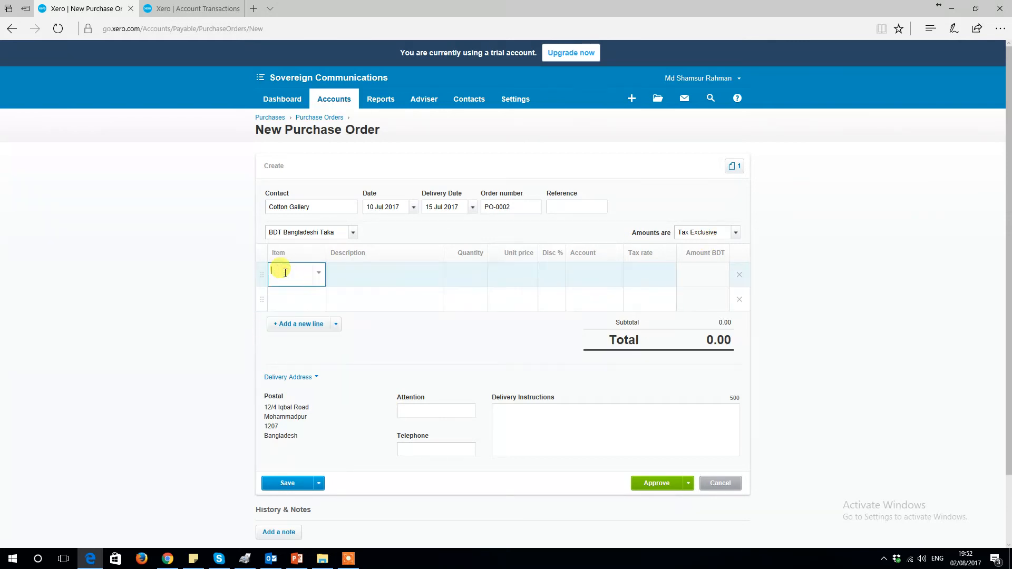
{"action": "type", "text": "sha"}
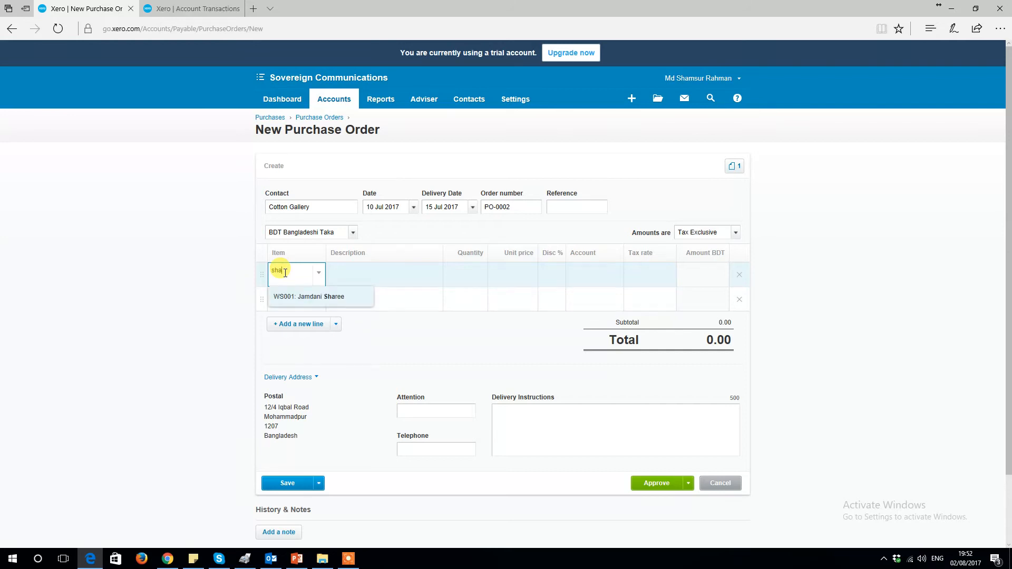
{"action": "key", "text": "BackSpace"}
{"action": "key", "text": "BackSpace"}
{"action": "type", "text": "alo"}
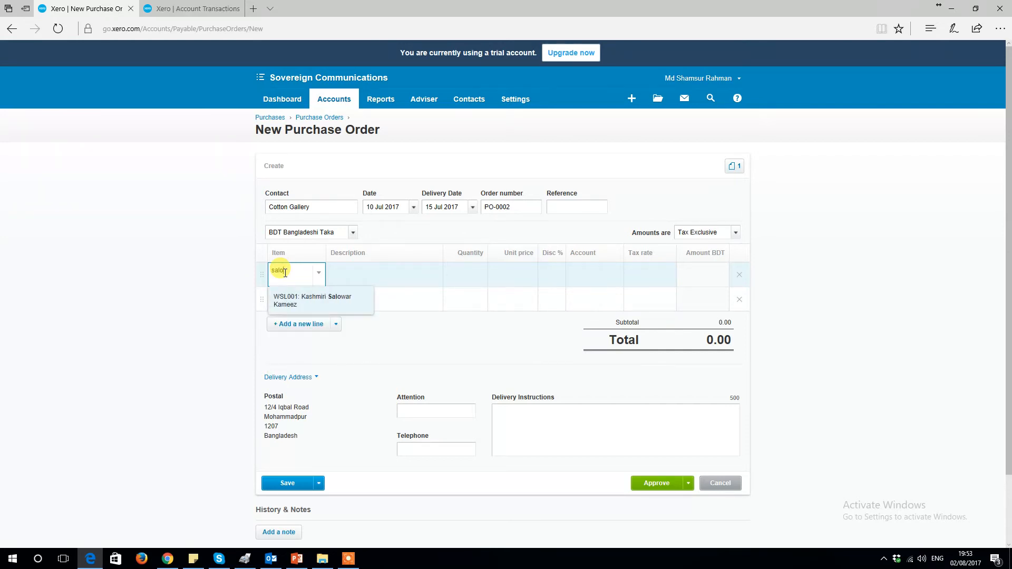
{"action": "key", "text": "Tab"}
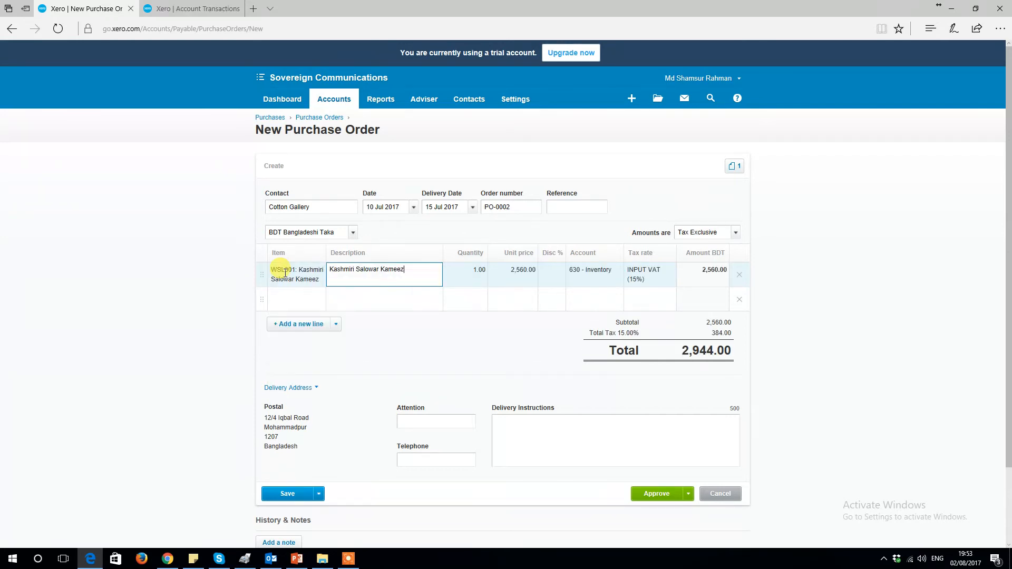
{"action": "key", "text": "Tab"}
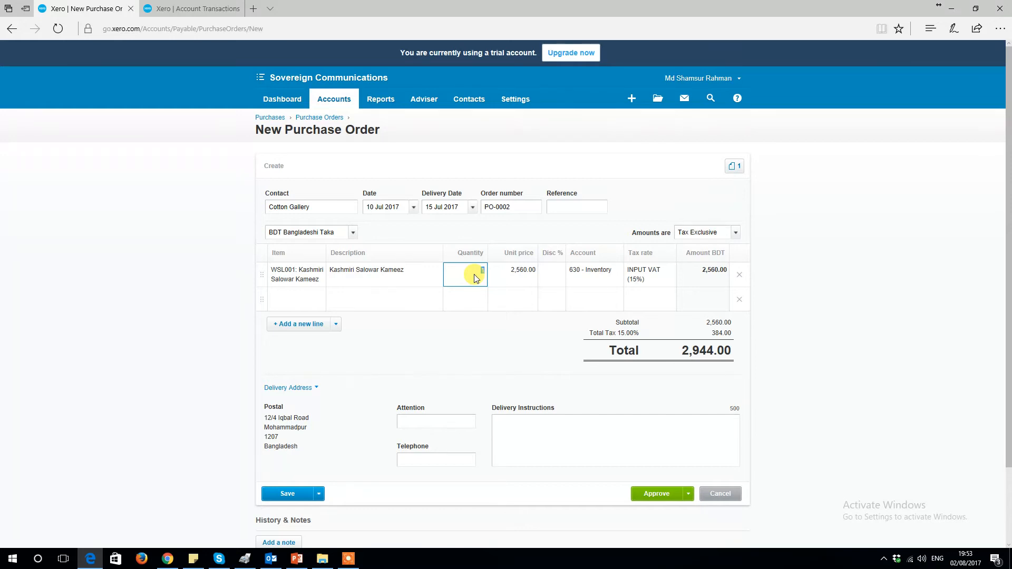
{"action": "type", "text": "25"}
{"action": "key", "text": "Tab"}
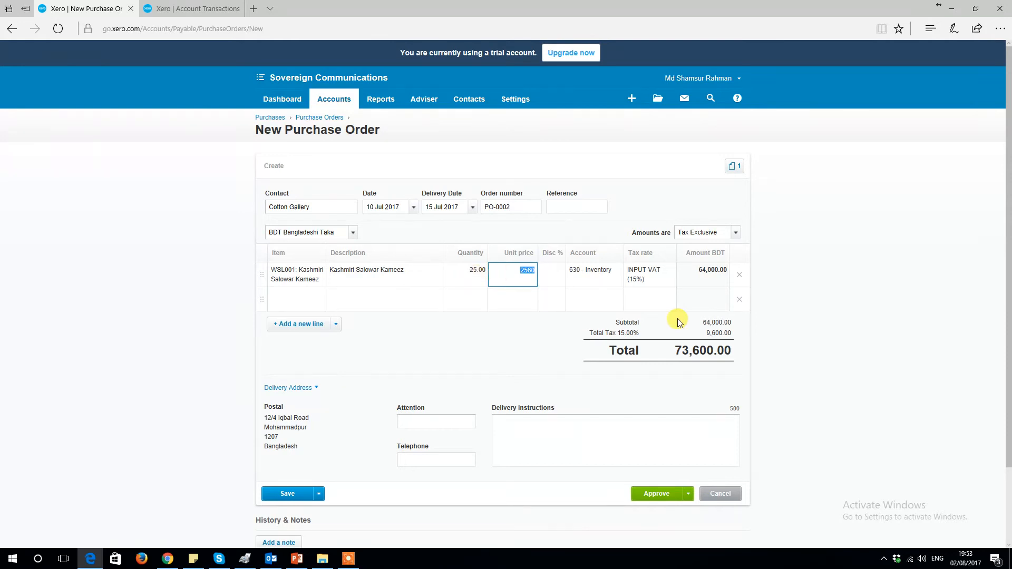
Step: Enter the delivery instructions "Please deliver after 8:00 PM on the delivery date" on the purchase order
{"action": "left_click", "coordinate": [407, 422]}
{"action": "left_click", "coordinate": [412, 458]}
{"action": "left_click", "coordinate": [524, 432]}
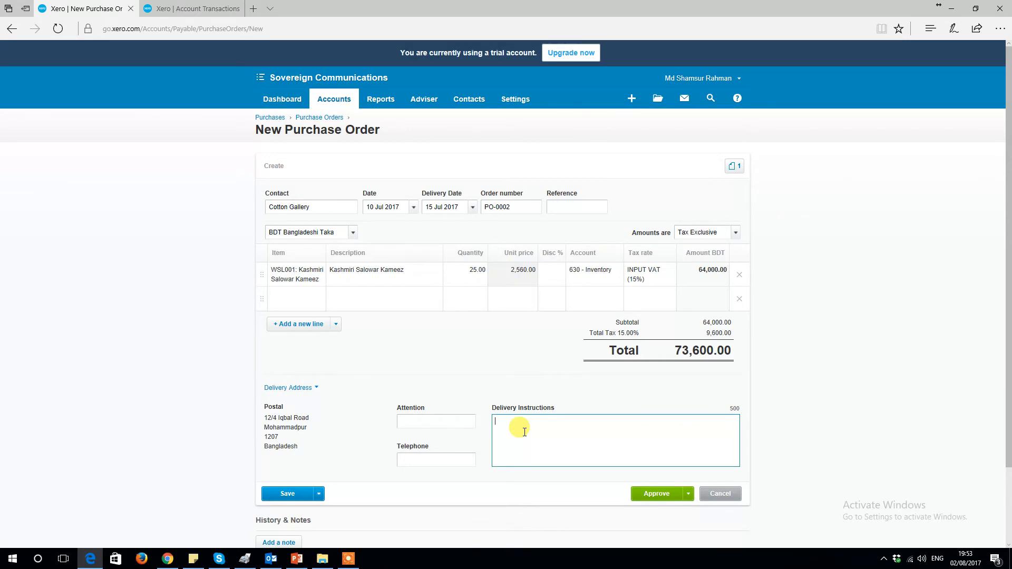
{"action": "type", "text": "Please deliver after 8:00 PM on the delivery date"}
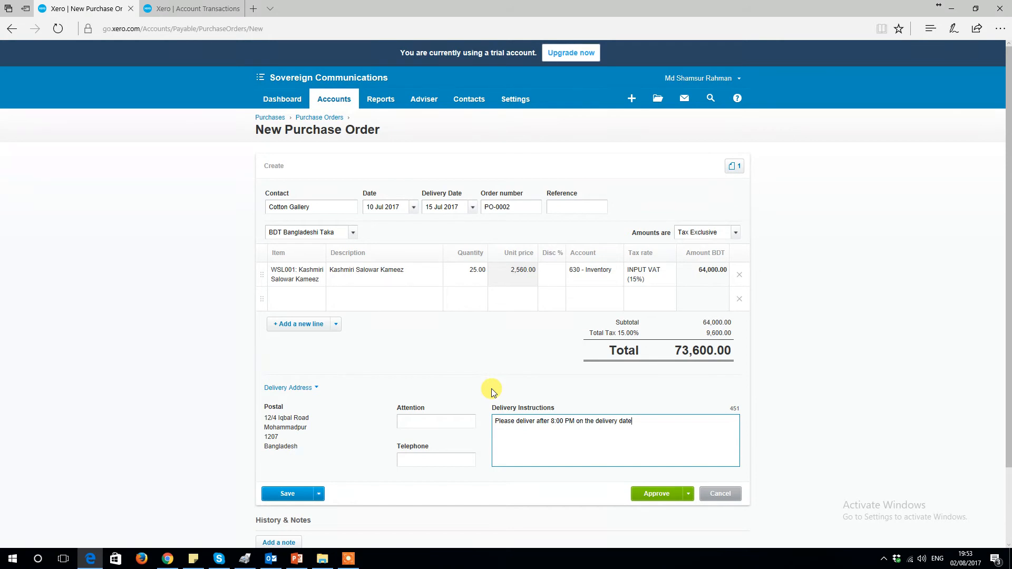
Step: Approve the purchase order
{"action": "scroll", "coordinate": [493, 392], "scroll_direction": "down", "scroll_amount": 3}
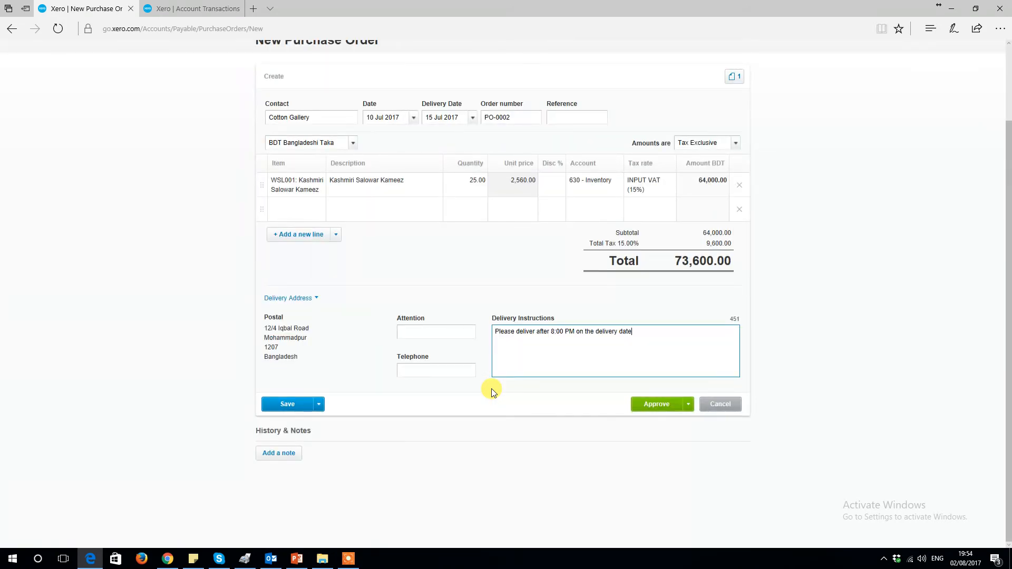
{"action": "scroll", "coordinate": [605, 418], "scroll_direction": "up", "scroll_amount": 3}
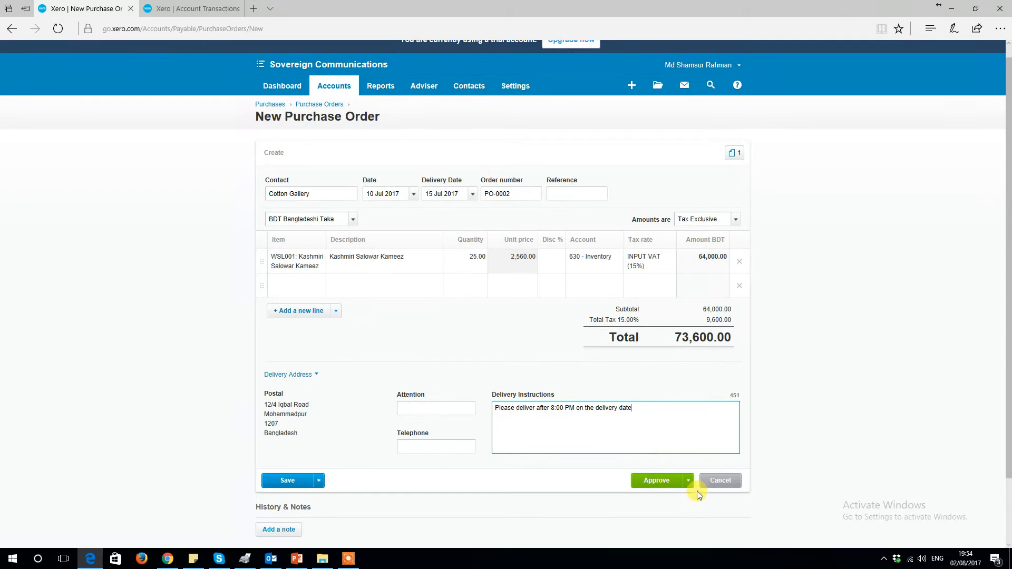
{"action": "left_click", "coordinate": [675, 479]}
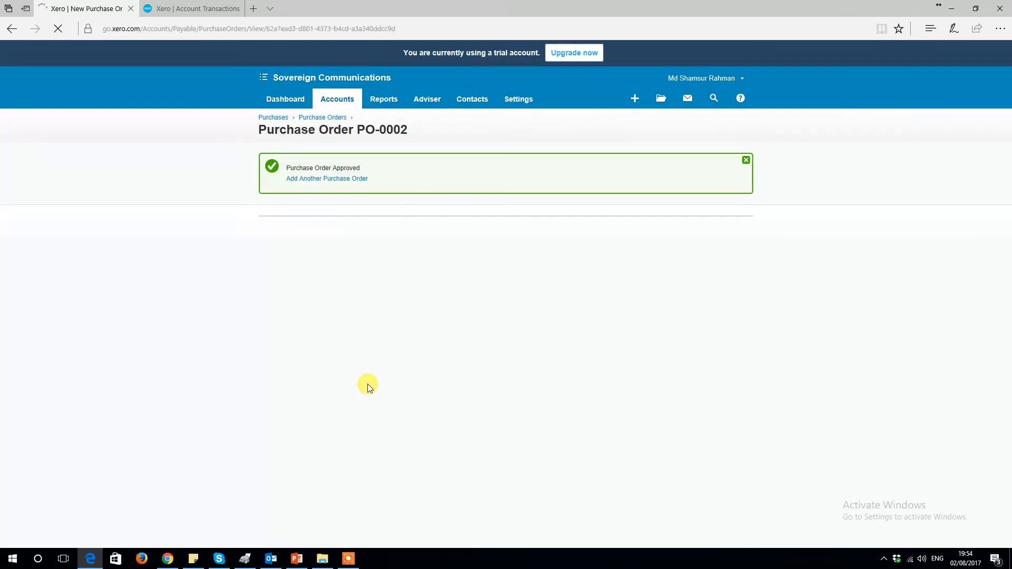
{"action": "scroll", "coordinate": [322, 245], "scroll_direction": "down", "scroll_amount": 3}
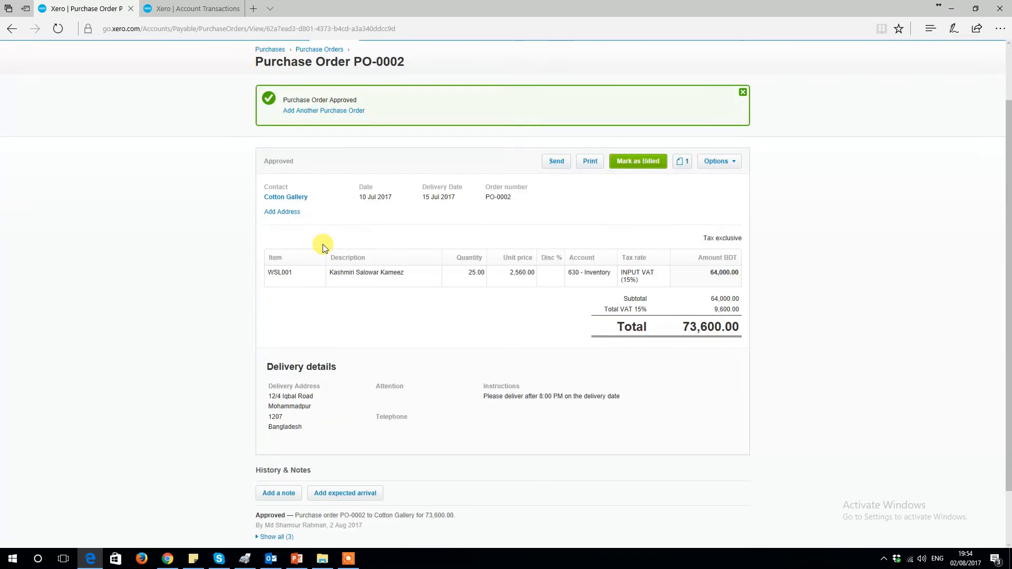
{"action": "left_click", "coordinate": [558, 154]}
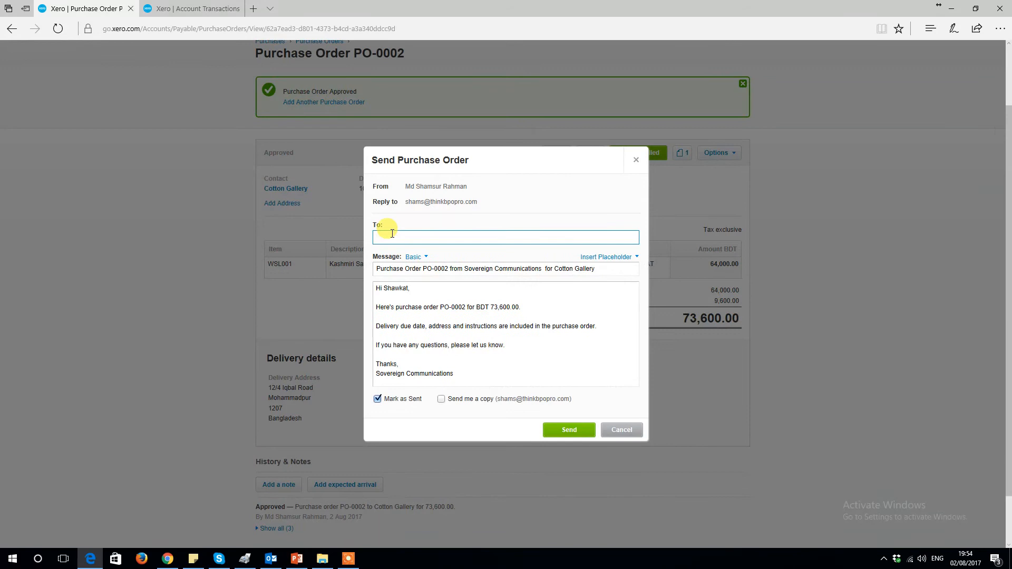
{"action": "scroll", "coordinate": [414, 335], "scroll_direction": "up", "scroll_amount": 3}
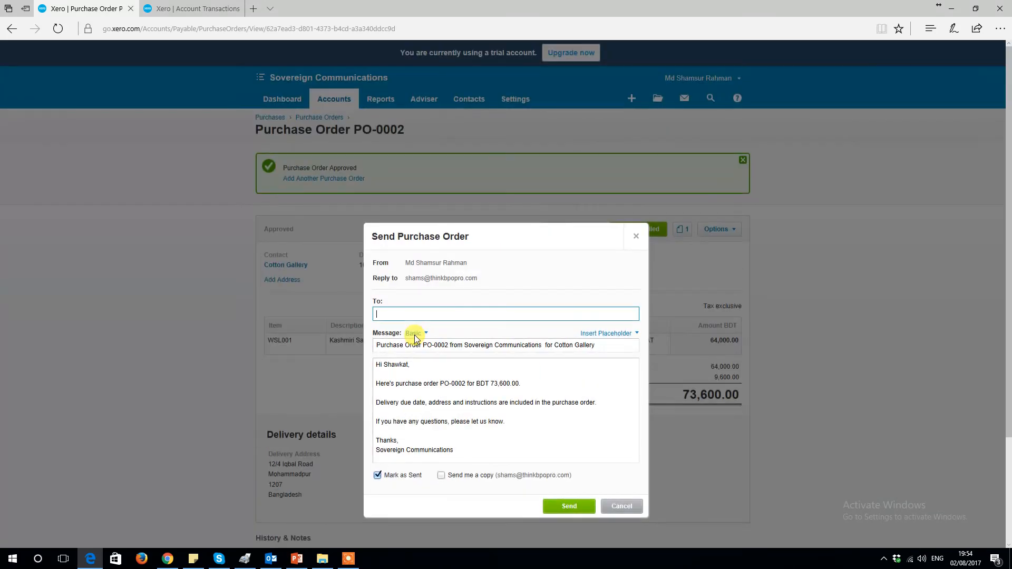
{"action": "left_click", "coordinate": [612, 506]}
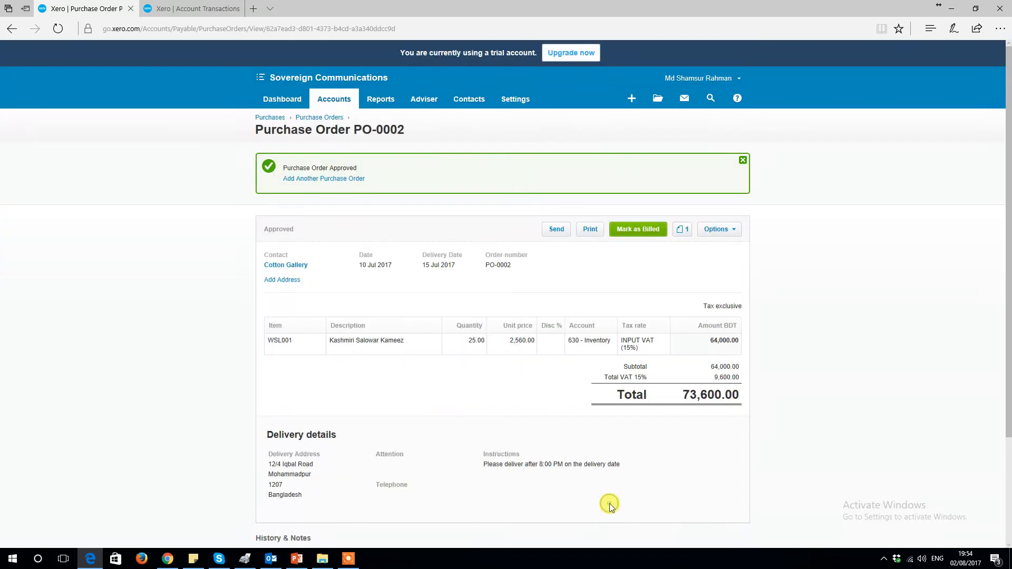
Step: Print purchase order PO-0002 as a PDF with Mark As Sent enabled
{"action": "left_click", "coordinate": [583, 236]}
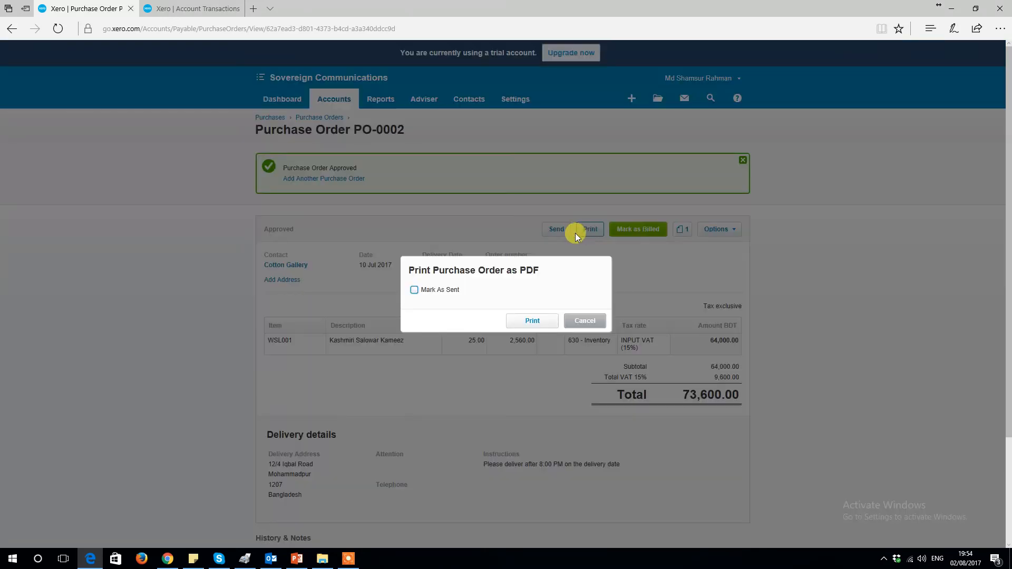
{"action": "left_click", "coordinate": [415, 293]}
{"action": "left_click", "coordinate": [525, 325]}
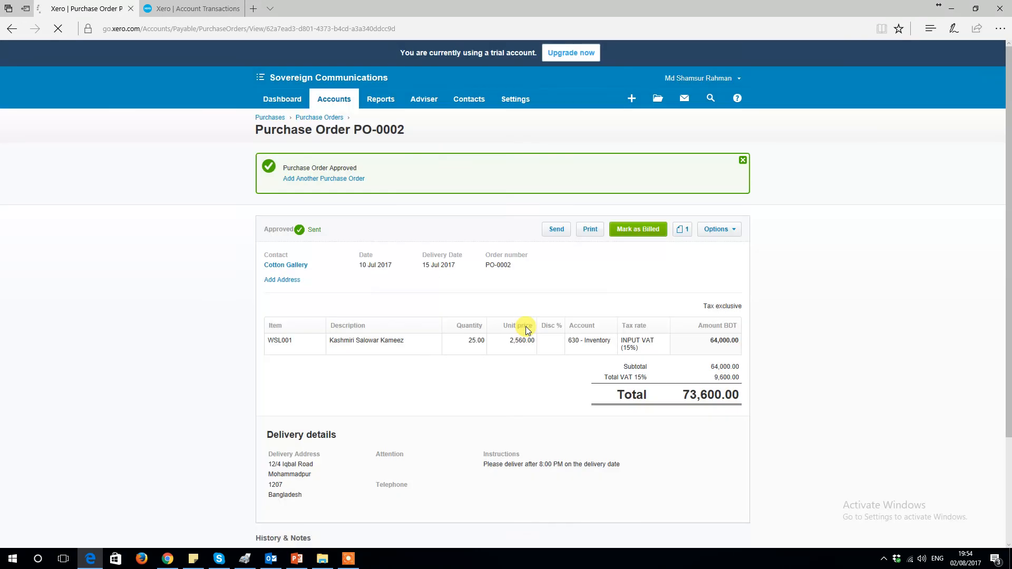
Step: Open the printed purchase order PDF, review its contents, and close the PDF viewer
{"action": "left_click", "coordinate": [551, 523]}
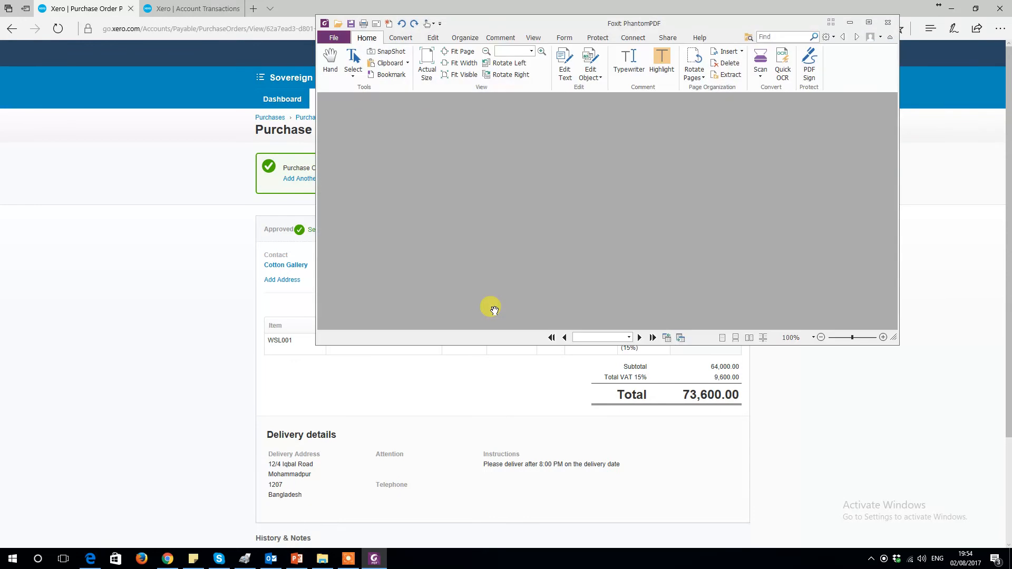
{"action": "left_click", "coordinate": [869, 22]}
{"action": "scroll", "coordinate": [829, 351], "scroll_direction": "down", "scroll_amount": 3}
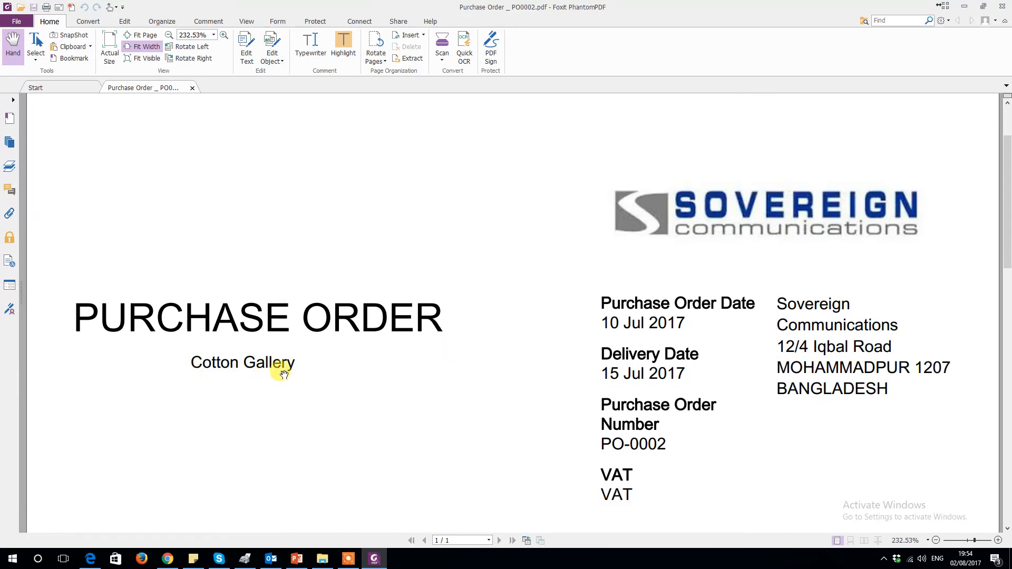
{"action": "scroll", "coordinate": [281, 369], "scroll_direction": "down", "scroll_amount": 2}
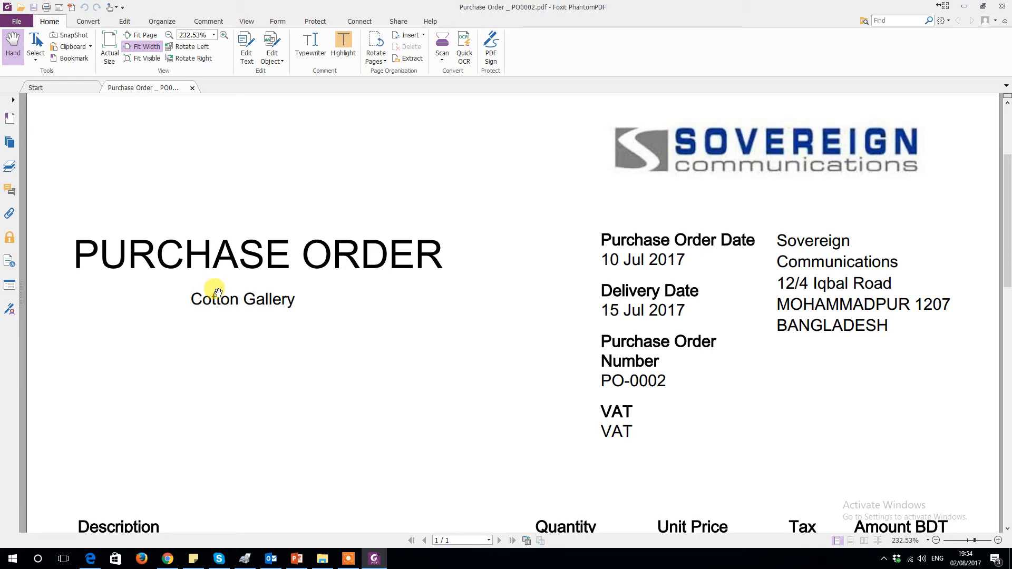
{"action": "scroll", "coordinate": [199, 350], "scroll_direction": "up", "scroll_amount": 1}
{"action": "scroll", "coordinate": [199, 332], "scroll_direction": "down", "scroll_amount": 4}
{"action": "scroll", "coordinate": [747, 262], "scroll_direction": "down", "scroll_amount": 6}
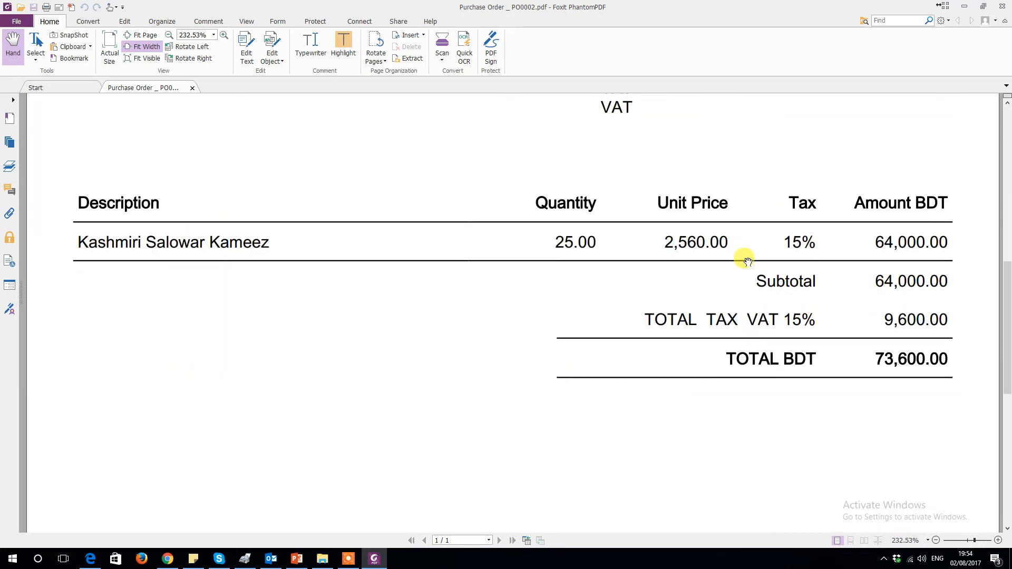
{"action": "scroll", "coordinate": [747, 262], "scroll_direction": "down", "scroll_amount": 7}
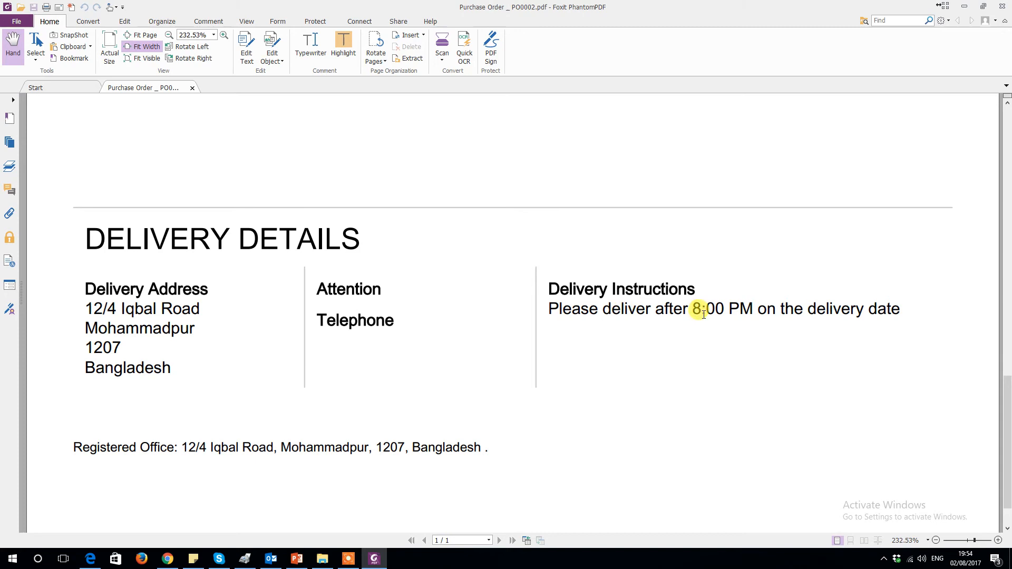
{"action": "scroll", "coordinate": [745, 308], "scroll_direction": "up", "scroll_amount": 6}
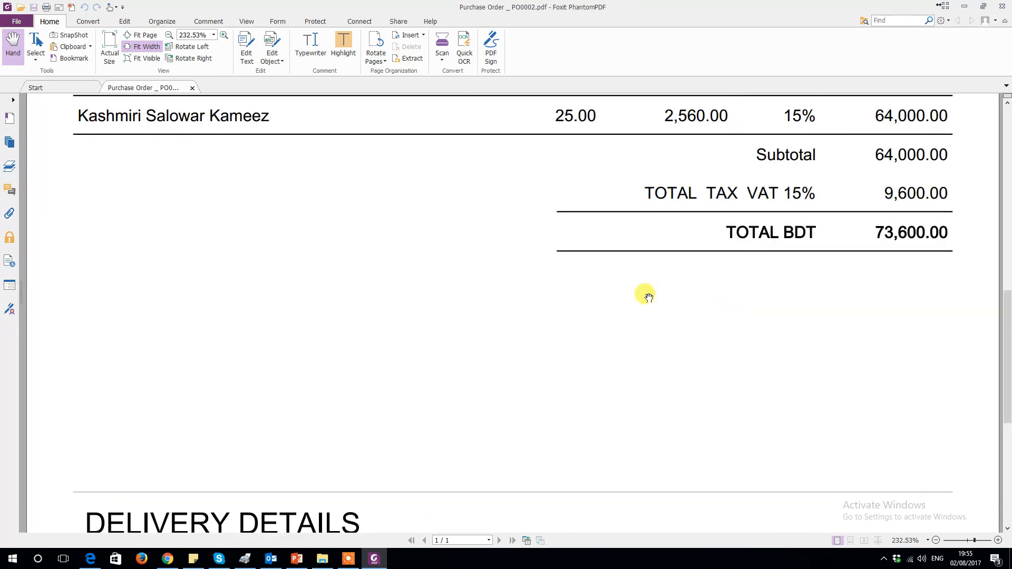
{"action": "left_click", "coordinate": [963, 5]}
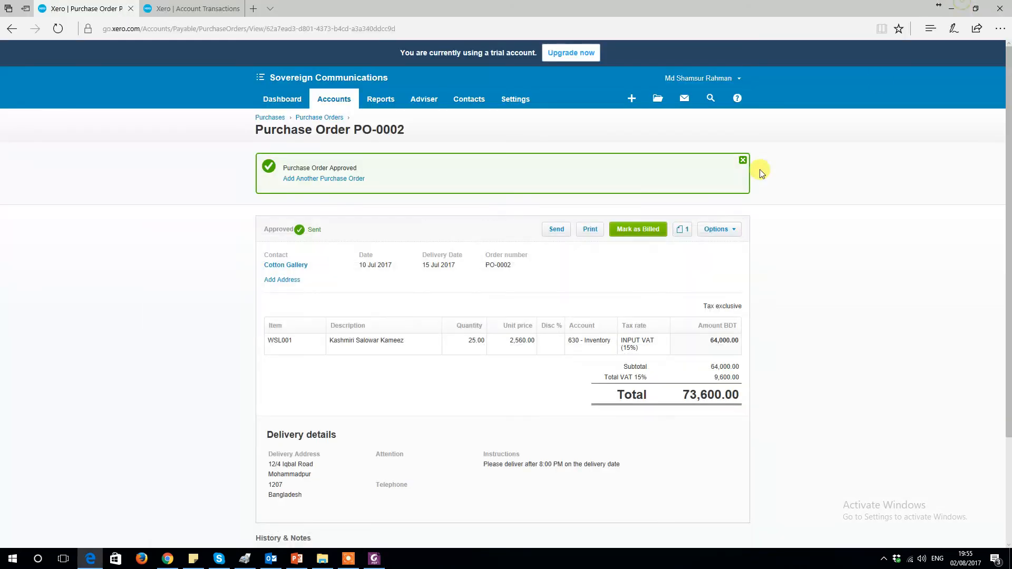
Step: Start a new bill from the contact Cotton Gallery
{"action": "left_click", "coordinate": [632, 98]}
{"action": "left_click", "coordinate": [853, 293]}
{"action": "left_click", "coordinate": [631, 100]}
{"action": "left_click", "coordinate": [581, 164]}
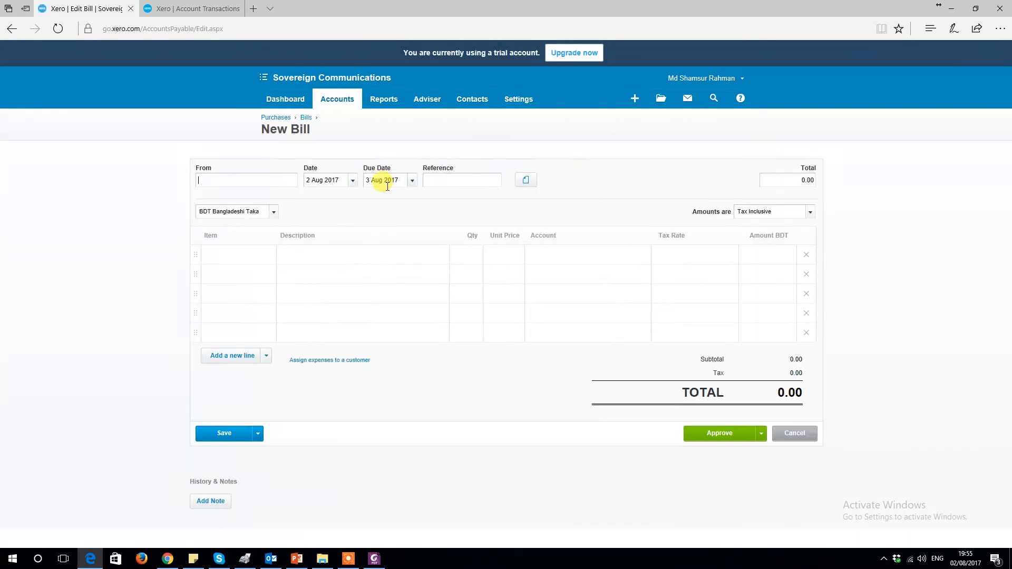
{"action": "type", "text": "Co"}
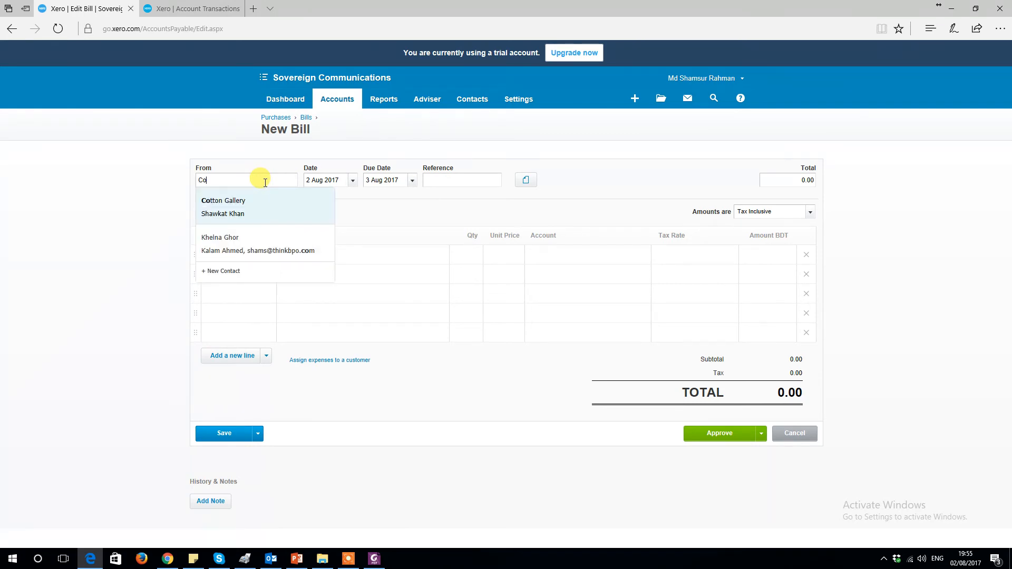
{"action": "key", "text": "Tab"}
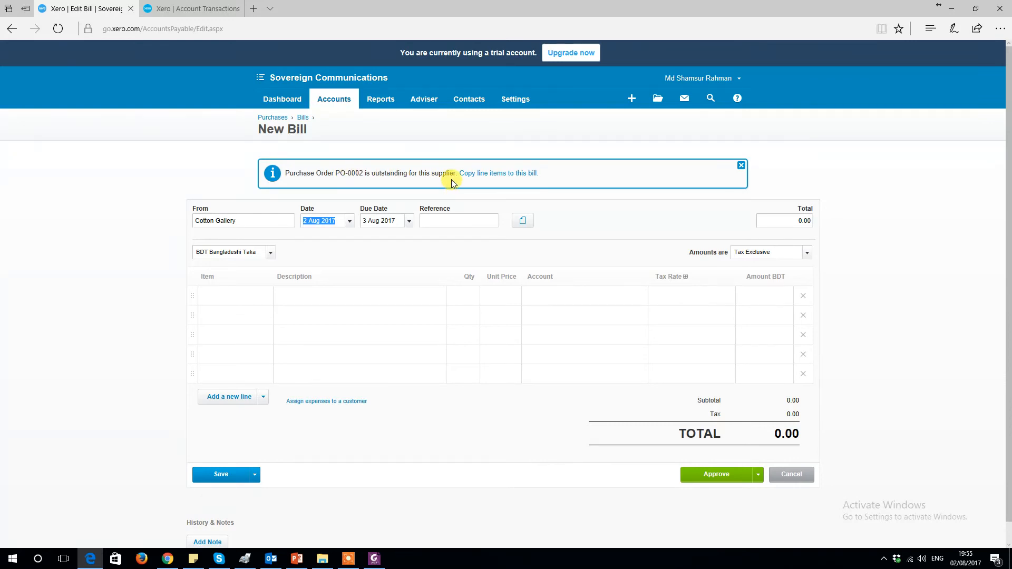
Step: Copy the line items of purchase order PO-0002 into the bill and approve the bill
{"action": "left_click", "coordinate": [485, 176]}
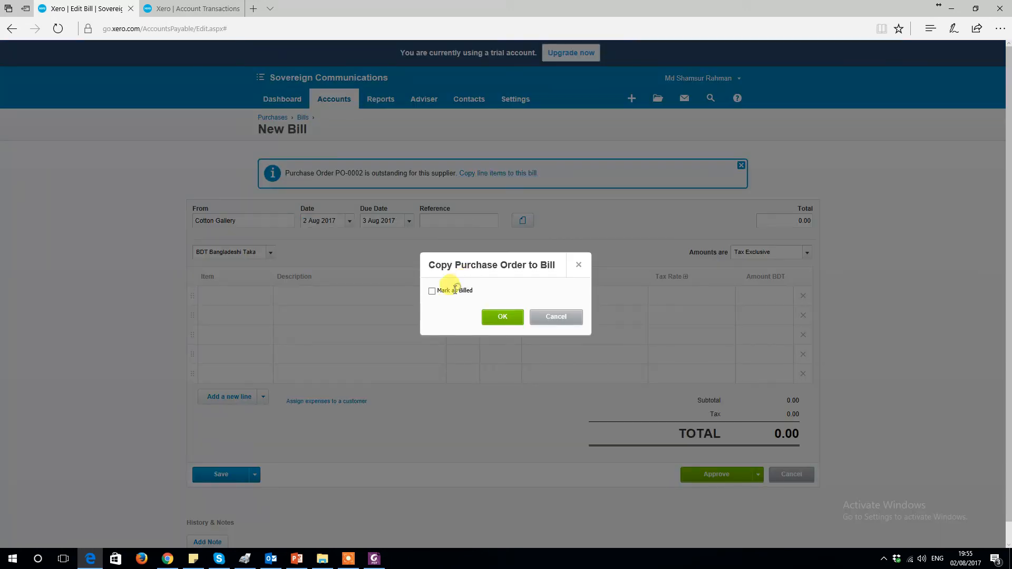
{"action": "left_click", "coordinate": [507, 319]}
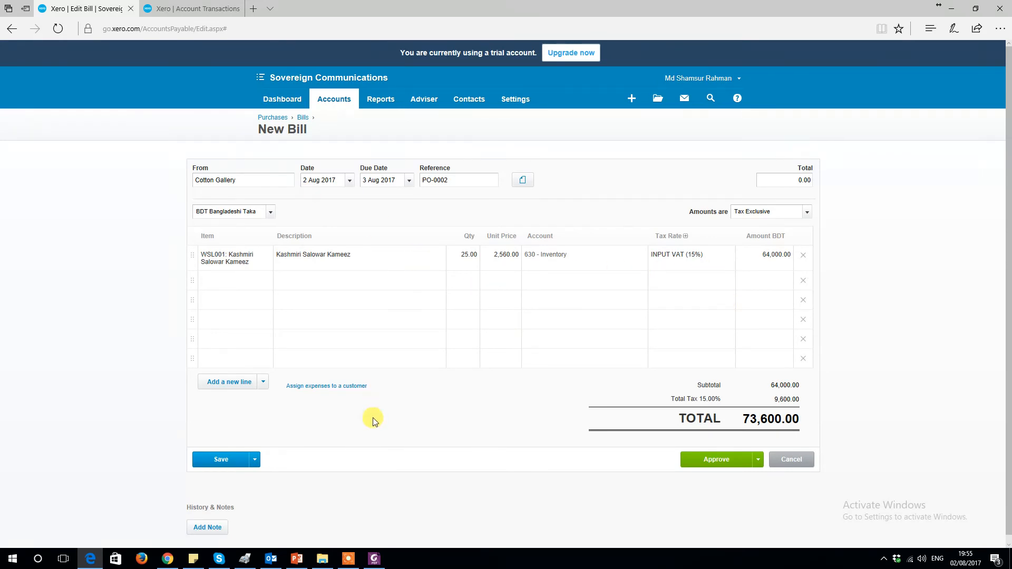
{"action": "left_click", "coordinate": [712, 459]}
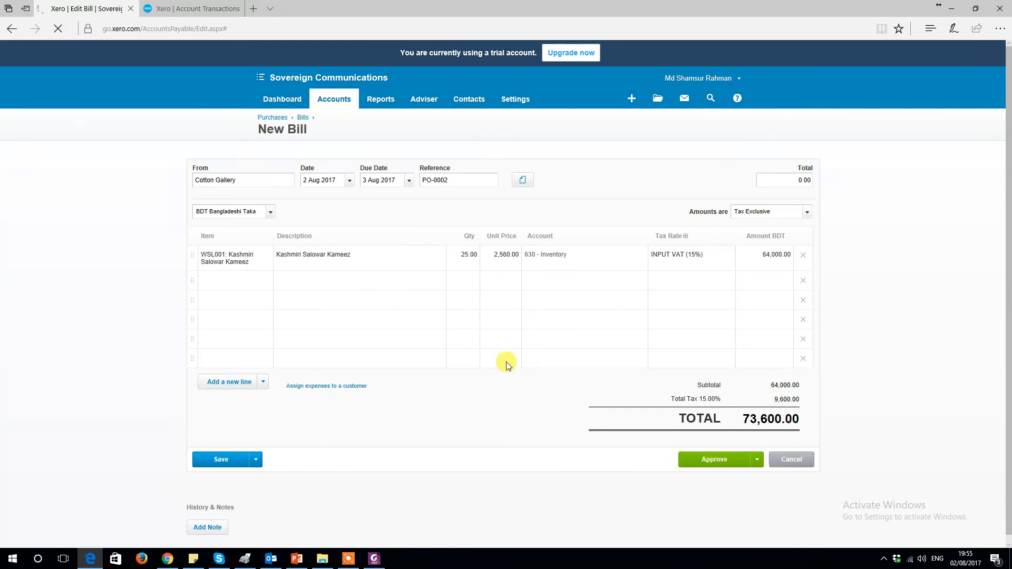
Step: Open the Journal Report from the full reports list in the other Xero tab
{"action": "left_click", "coordinate": [177, 5]}
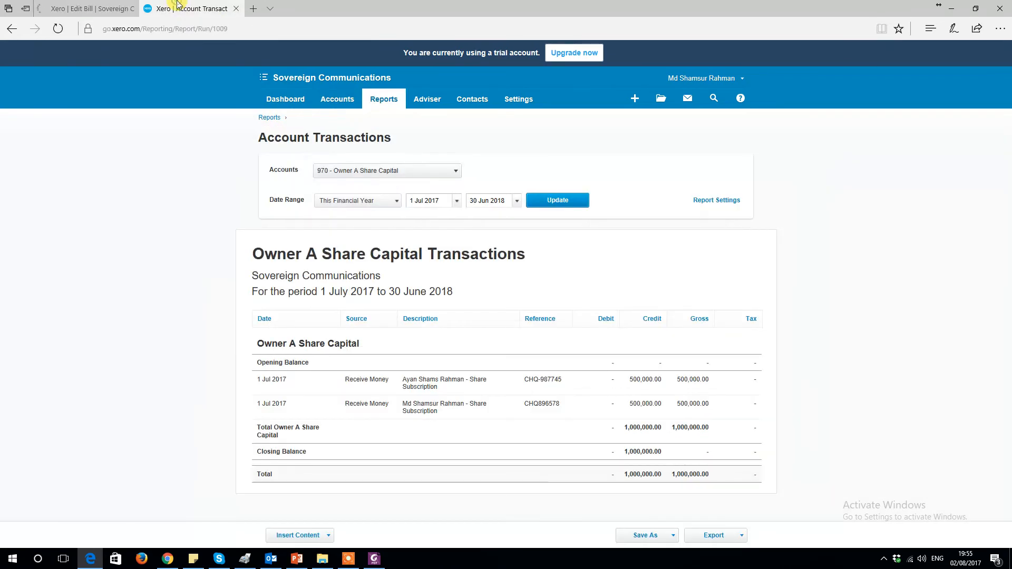
{"action": "left_click", "coordinate": [384, 99]}
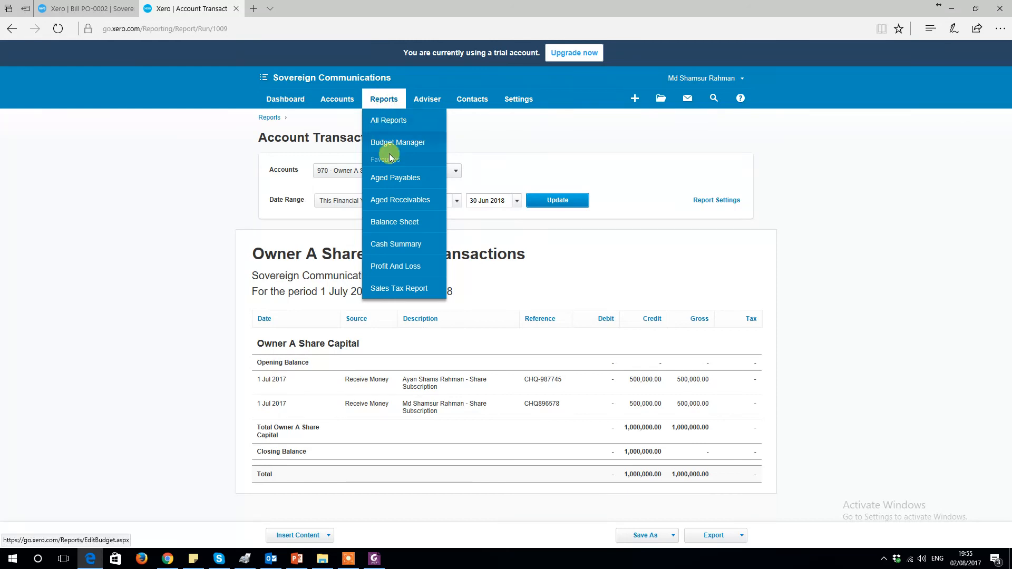
{"action": "left_click", "coordinate": [381, 118]}
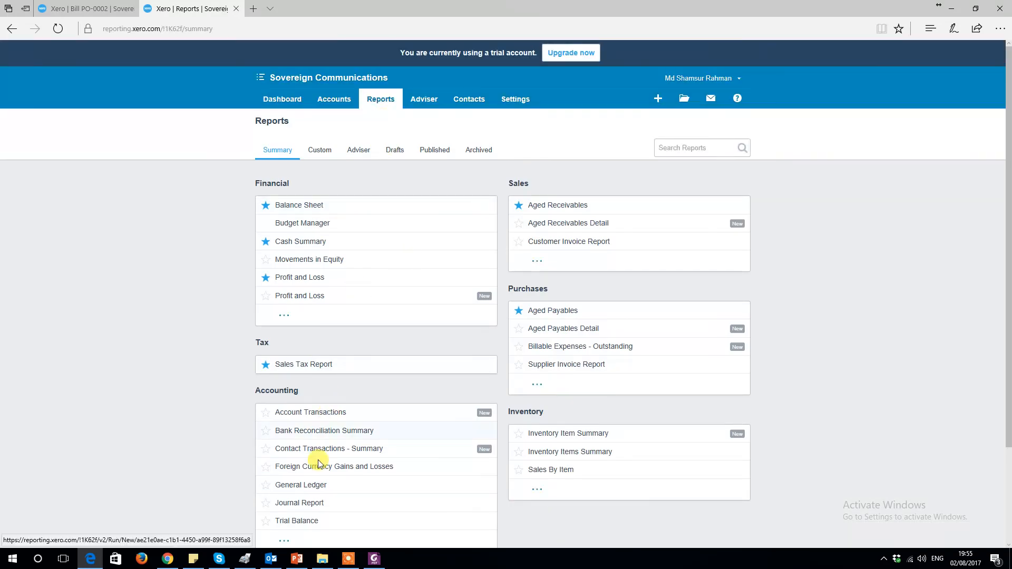
{"action": "left_click", "coordinate": [311, 502]}
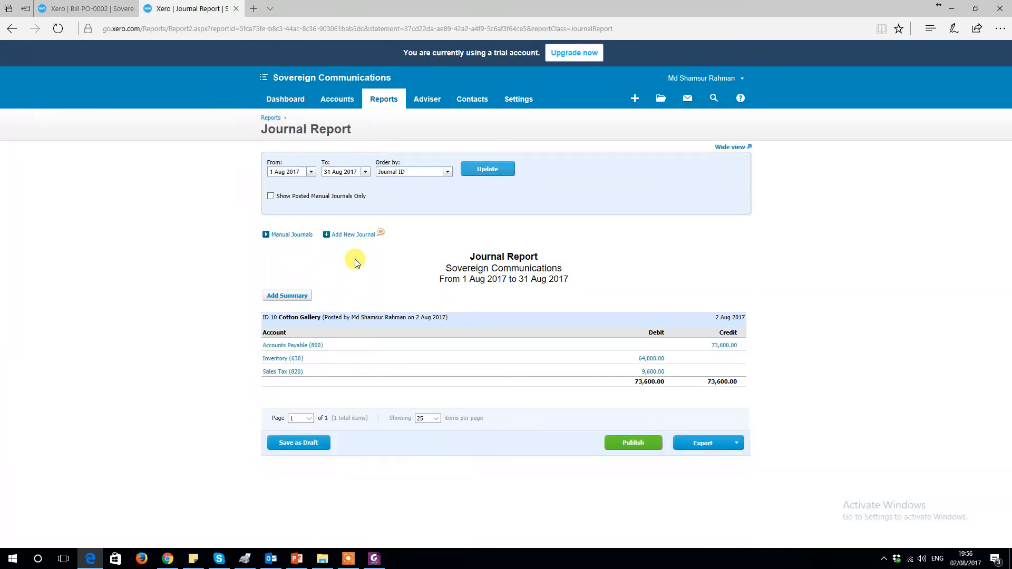
Step: Show the Journal Report for 1 Jul 2017 to 31 Jul 2017 and review its journal entries
{"action": "left_click", "coordinate": [311, 172]}
{"action": "left_click", "coordinate": [278, 186]}
{"action": "left_click", "coordinate": [365, 212]}
{"action": "left_click", "coordinate": [366, 172]}
{"action": "left_click", "coordinate": [333, 185]}
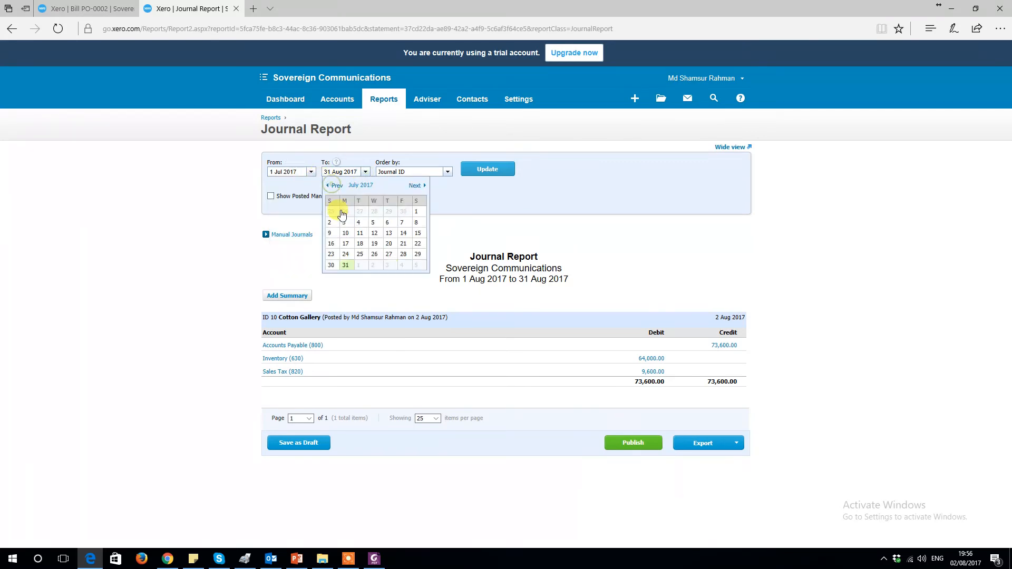
{"action": "left_click", "coordinate": [346, 266]}
{"action": "left_click", "coordinate": [469, 169]}
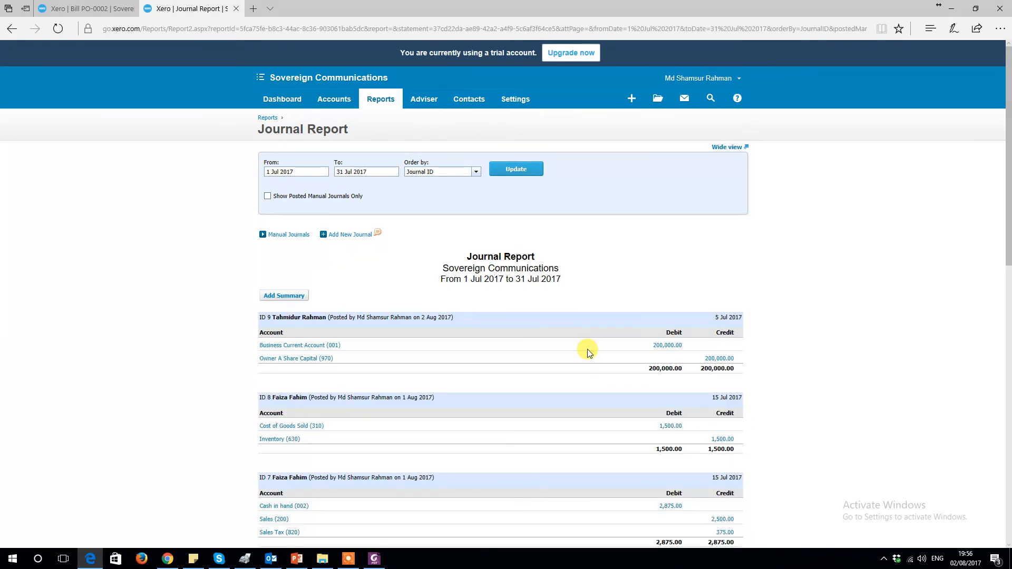
{"action": "scroll", "coordinate": [589, 352], "scroll_direction": "down", "scroll_amount": 2}
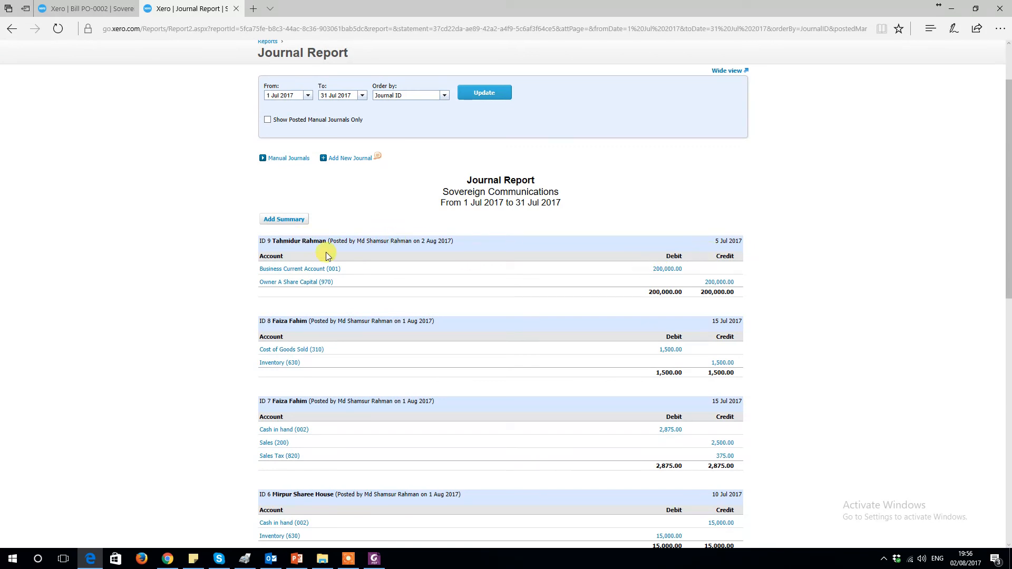
{"action": "scroll", "coordinate": [607, 279], "scroll_direction": "down", "scroll_amount": 2}
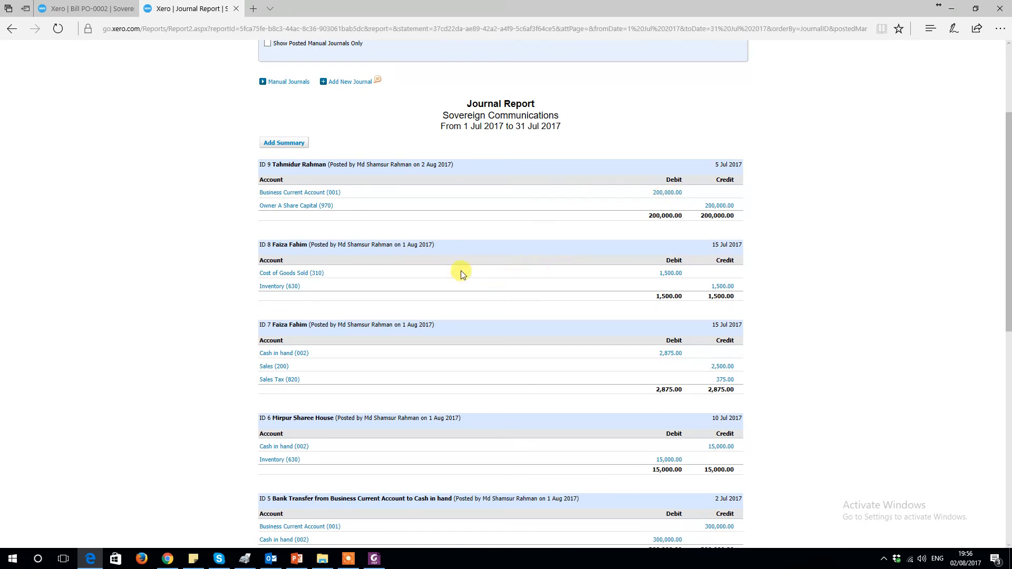
{"action": "scroll", "coordinate": [295, 259], "scroll_direction": "down", "scroll_amount": 3}
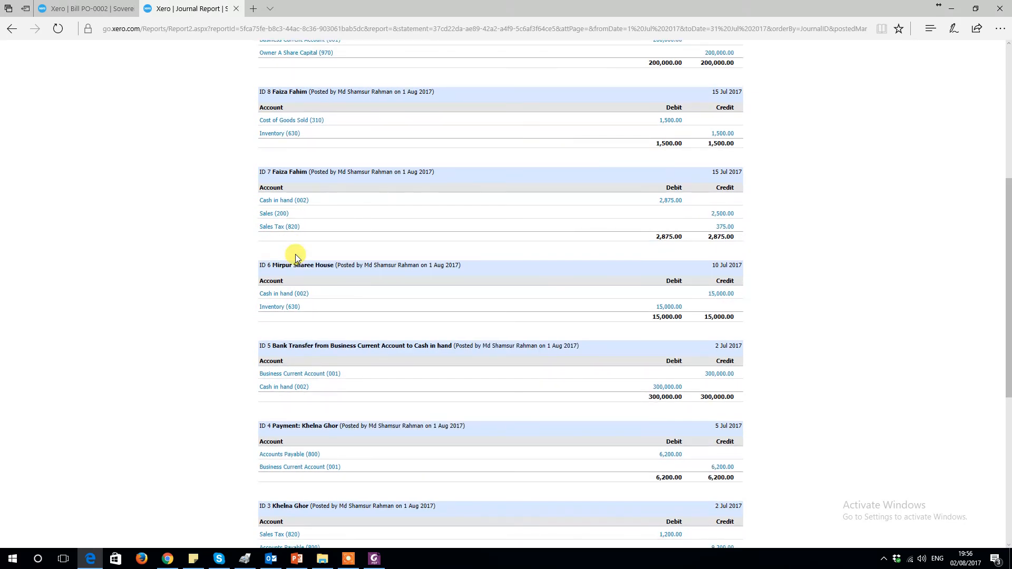
{"action": "scroll", "coordinate": [295, 258], "scroll_direction": "down", "scroll_amount": 2}
{"action": "scroll", "coordinate": [295, 259], "scroll_direction": "down", "scroll_amount": 1}
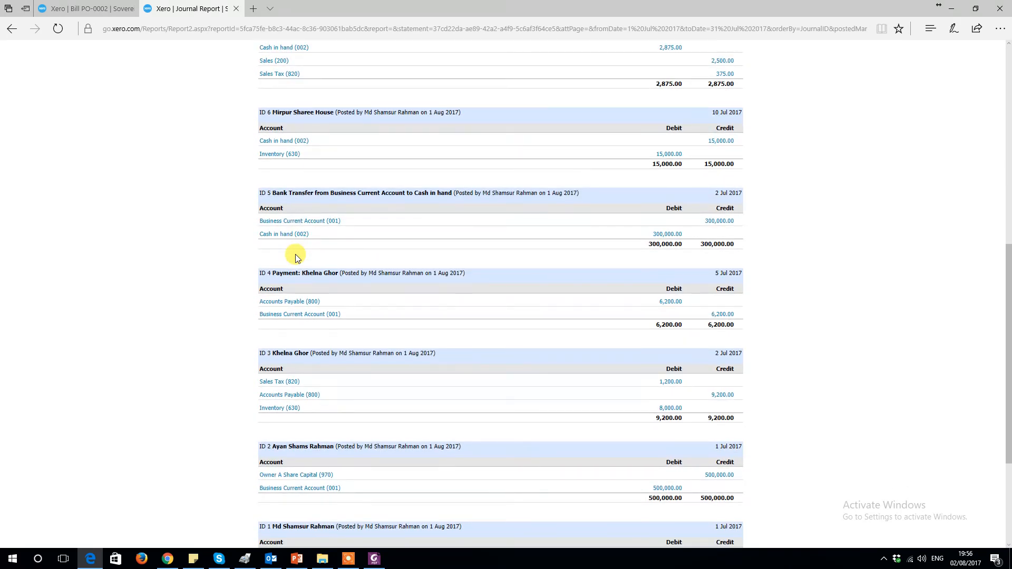
{"action": "scroll", "coordinate": [295, 258], "scroll_direction": "up", "scroll_amount": 3}
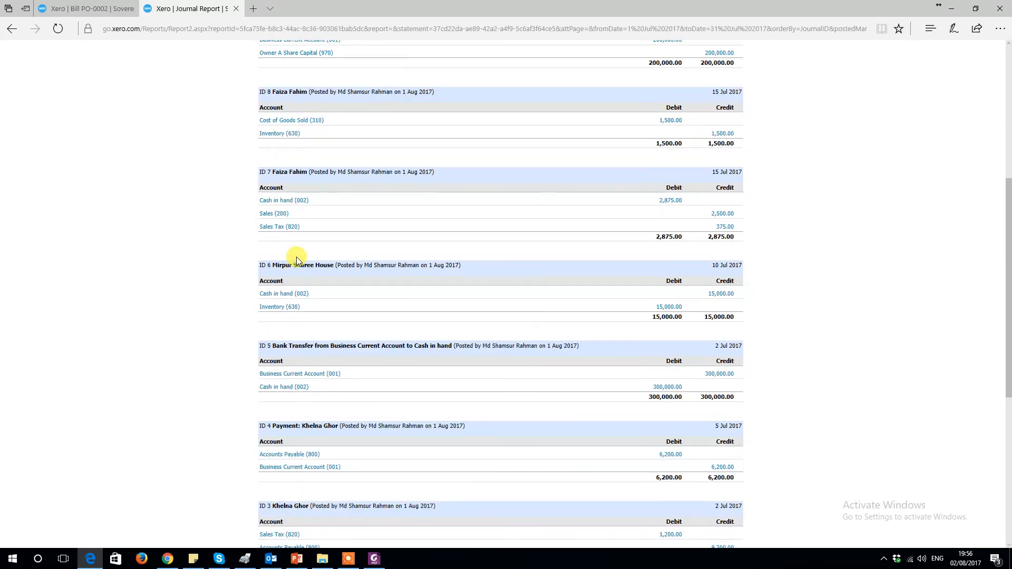
Step: Examine the earlier journal entries further down the Journal Report
{"action": "scroll", "coordinate": [296, 259], "scroll_direction": "down", "scroll_amount": 6}
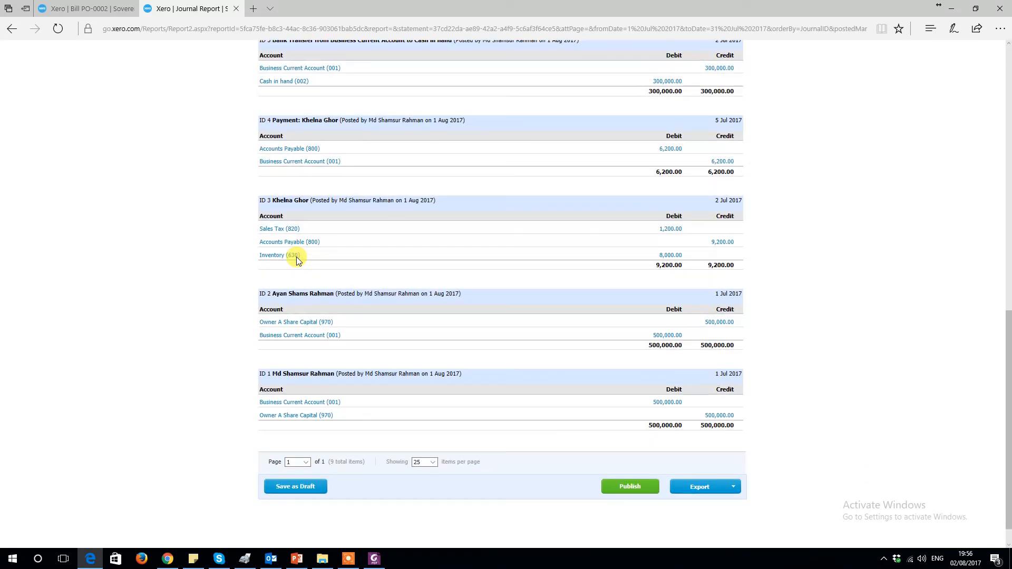
{"action": "scroll", "coordinate": [296, 258], "scroll_direction": "up", "scroll_amount": 10}
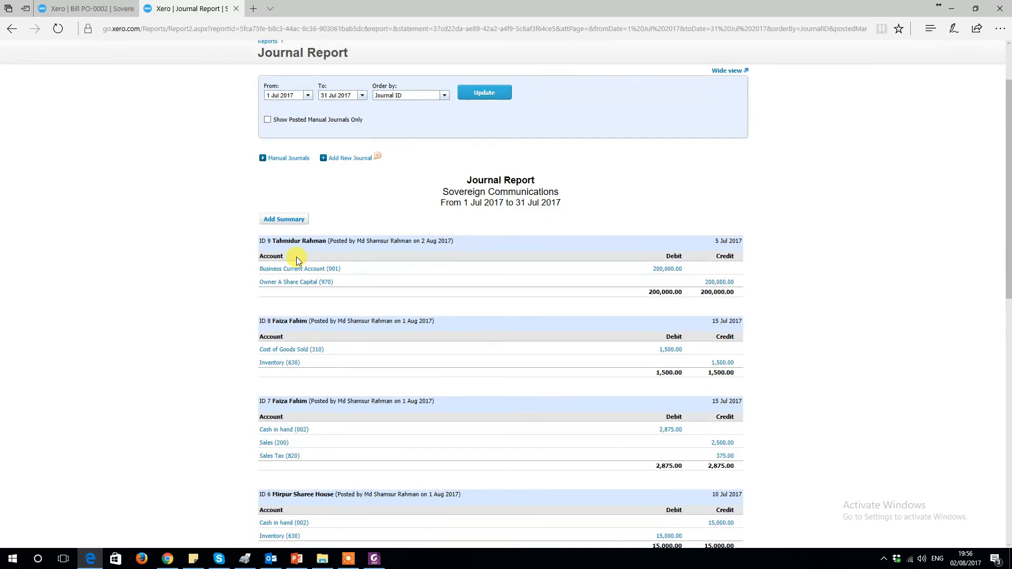
{"action": "scroll", "coordinate": [296, 257], "scroll_direction": "down", "scroll_amount": 4}
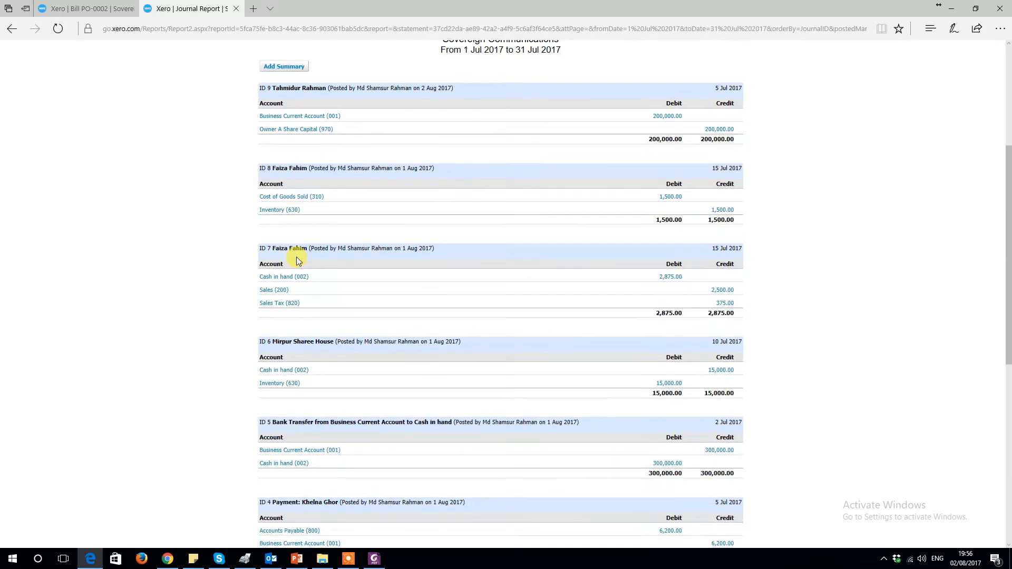
{"action": "scroll", "coordinate": [296, 258], "scroll_direction": "down", "scroll_amount": 3}
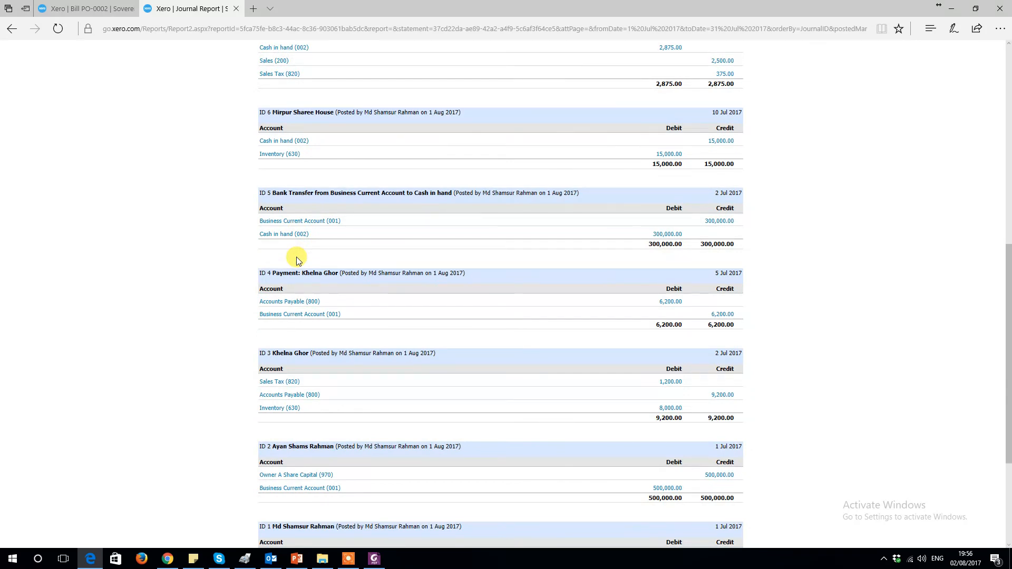
{"action": "scroll", "coordinate": [297, 258], "scroll_direction": "down", "scroll_amount": 3}
{"action": "scroll", "coordinate": [284, 237], "scroll_direction": "up", "scroll_amount": 5}
Step: Edit bill PO-0002 to change its date to 10 Jul 2017 and update the bill
{"action": "left_click", "coordinate": [91, 4]}
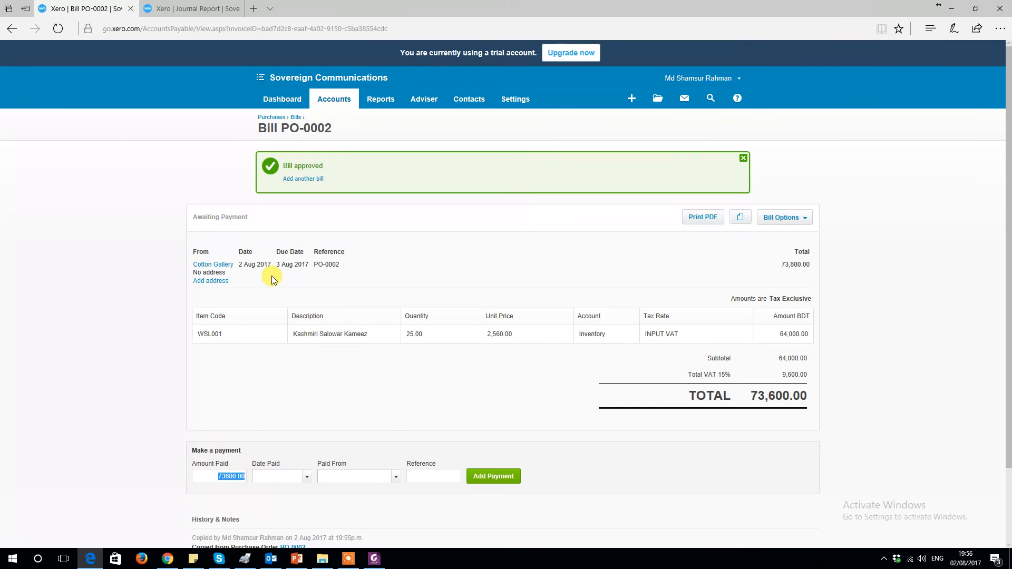
{"action": "left_click", "coordinate": [803, 217]}
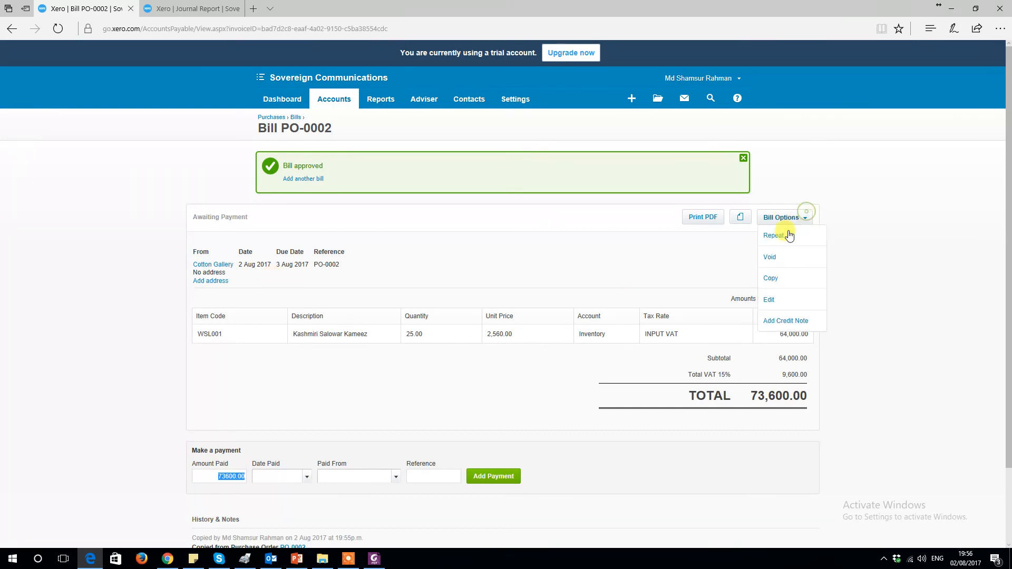
{"action": "left_click", "coordinate": [772, 299]}
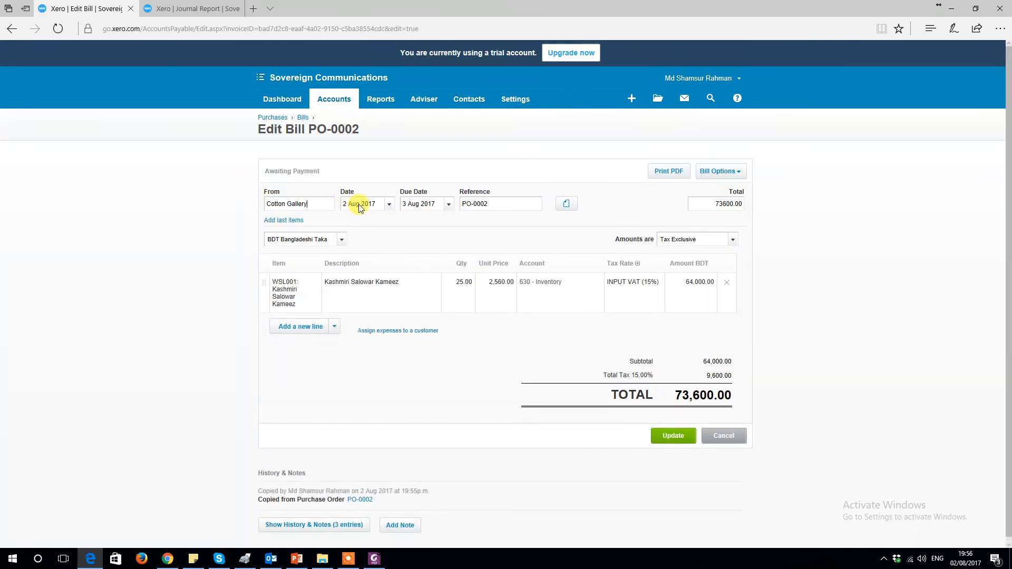
{"action": "left_click_drag", "start_coordinate": [343, 204], "coordinate": [293, 200]}
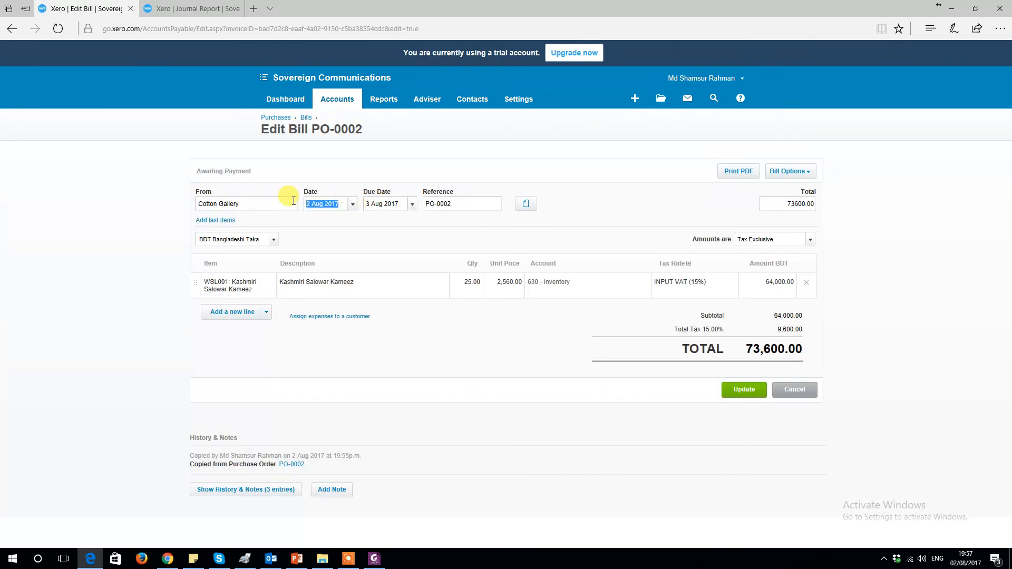
{"action": "type", "text": "10 Jul"}
{"action": "key", "text": "Tab"}
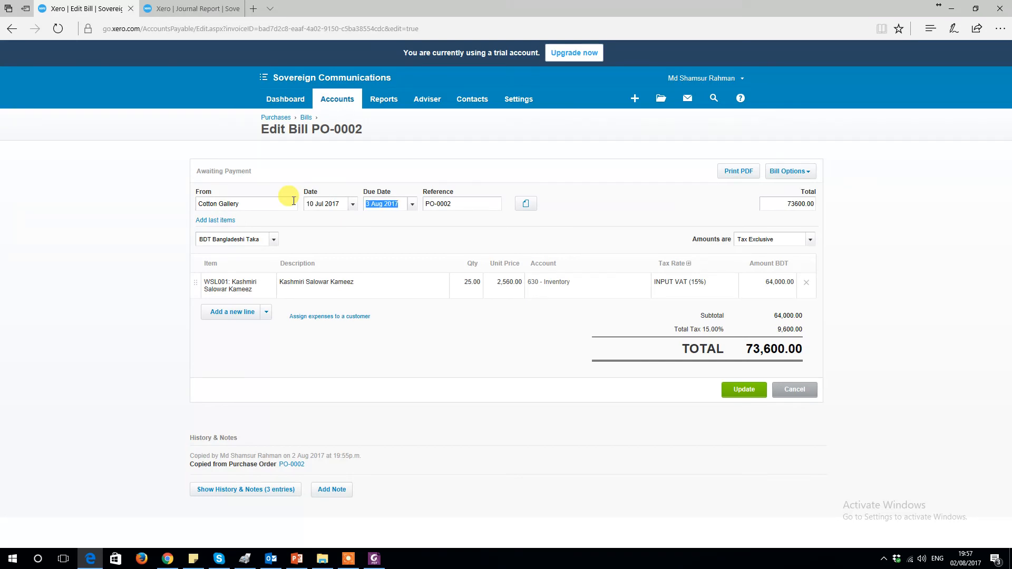
{"action": "left_click", "coordinate": [412, 204]}
{"action": "left_click", "coordinate": [471, 261]}
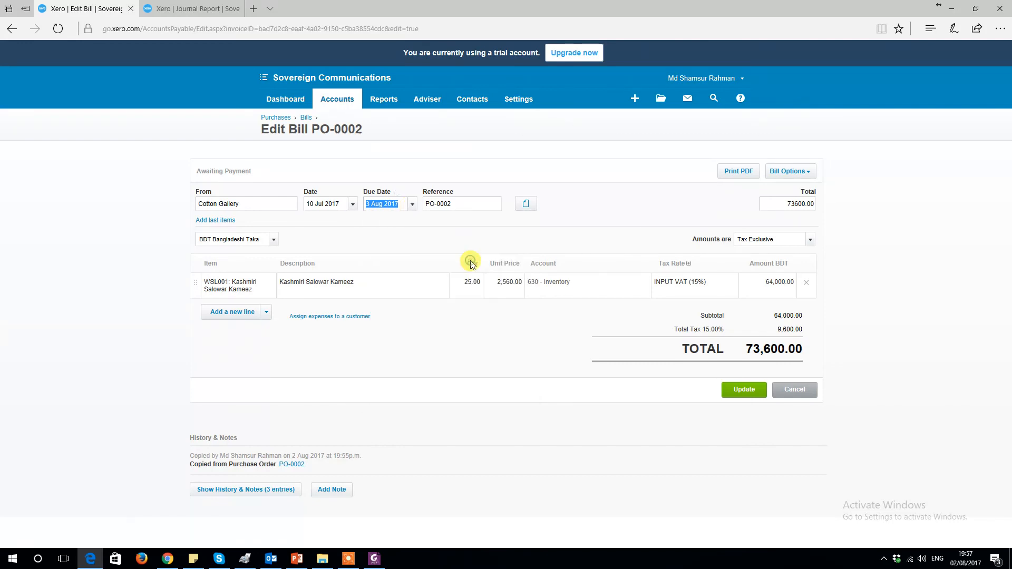
{"action": "left_click", "coordinate": [556, 214]}
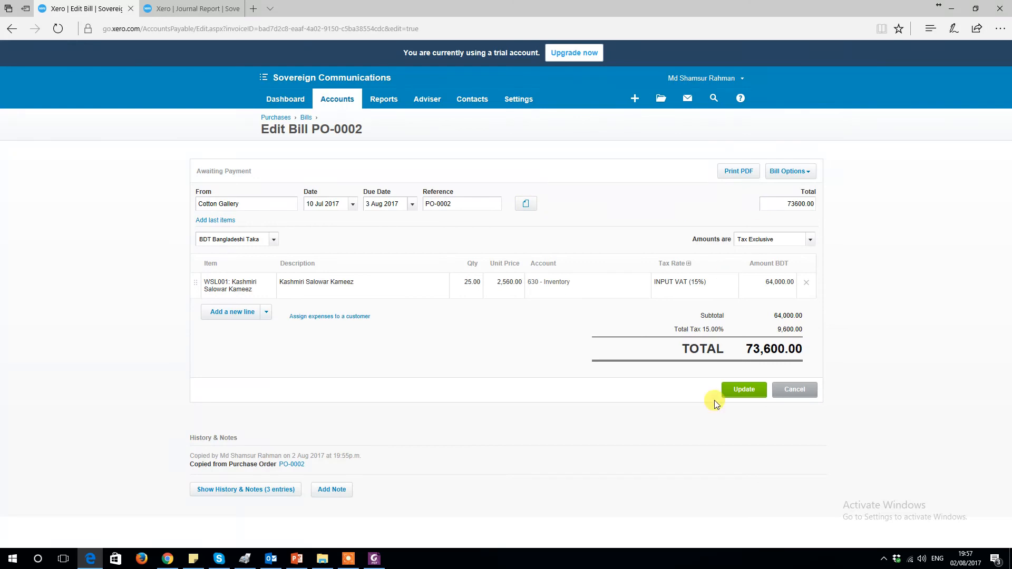
{"action": "left_click", "coordinate": [740, 390]}
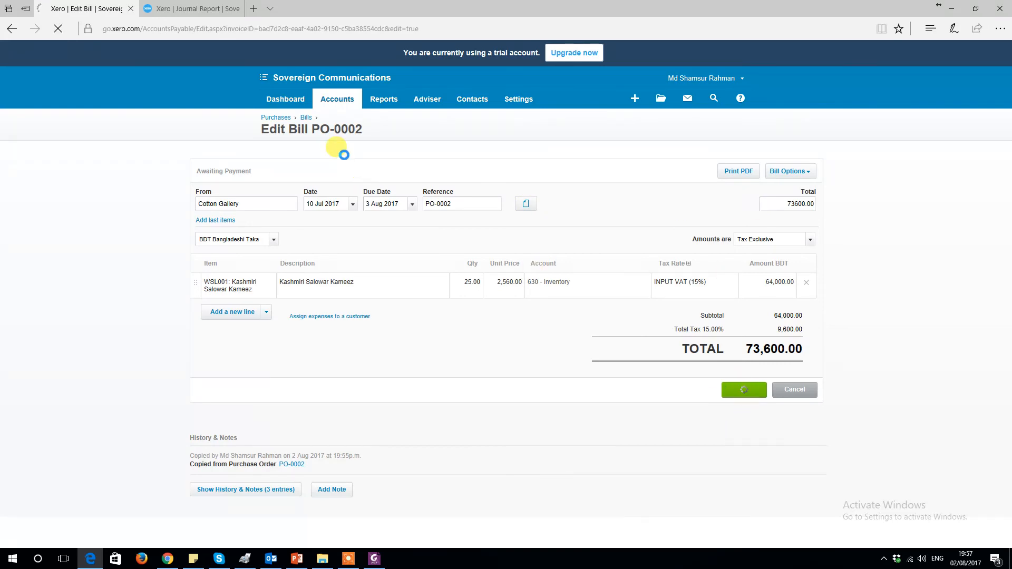
Step: Refresh the Journal Report and inspect the new Cotton Gallery bill journal
{"action": "left_click", "coordinate": [199, 9]}
{"action": "scroll", "coordinate": [480, 166], "scroll_direction": "up", "scroll_amount": 7}
{"action": "left_click", "coordinate": [484, 170]}
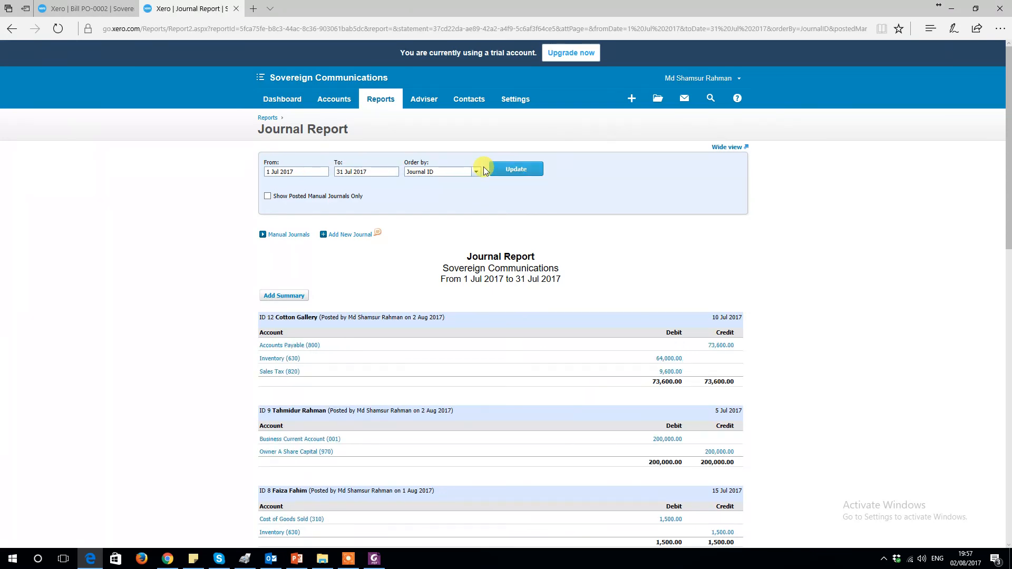
{"action": "scroll", "coordinate": [483, 167], "scroll_direction": "down", "scroll_amount": 2}
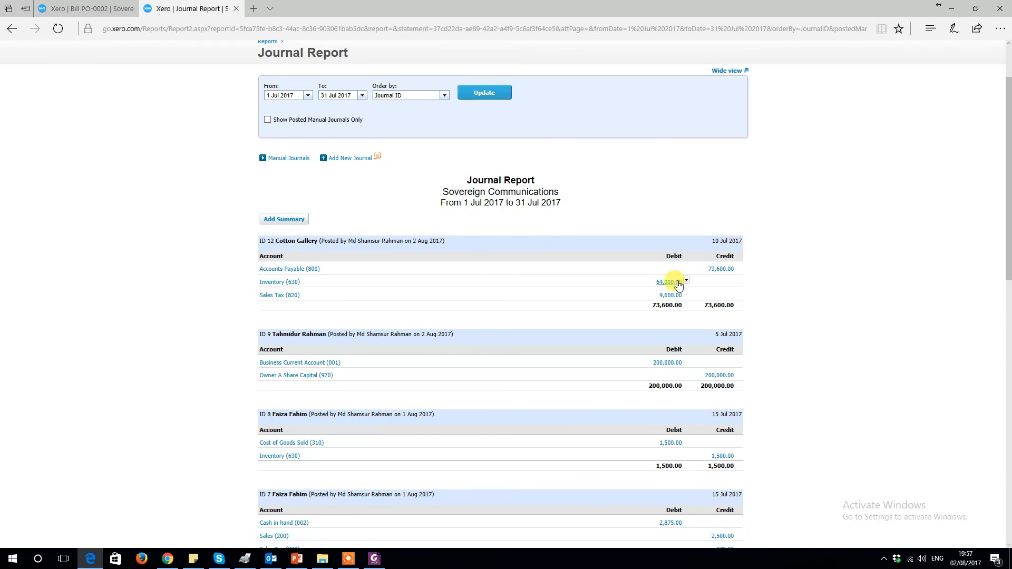
Step: Set the payment date on bill PO-0002 to 20 Jul 2017
{"action": "left_click", "coordinate": [87, 8]}
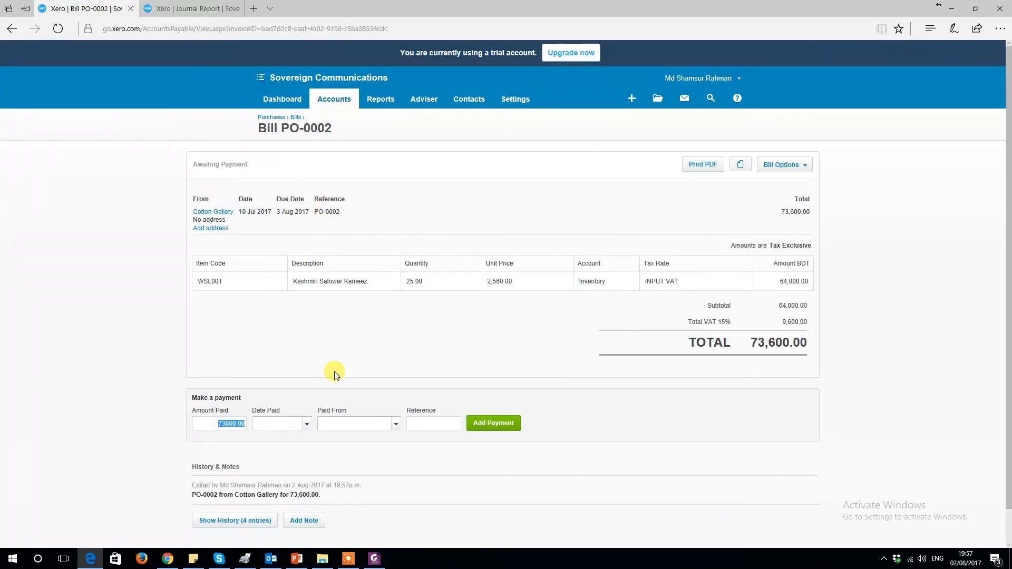
{"action": "left_click", "coordinate": [377, 346]}
{"action": "left_click", "coordinate": [307, 424]}
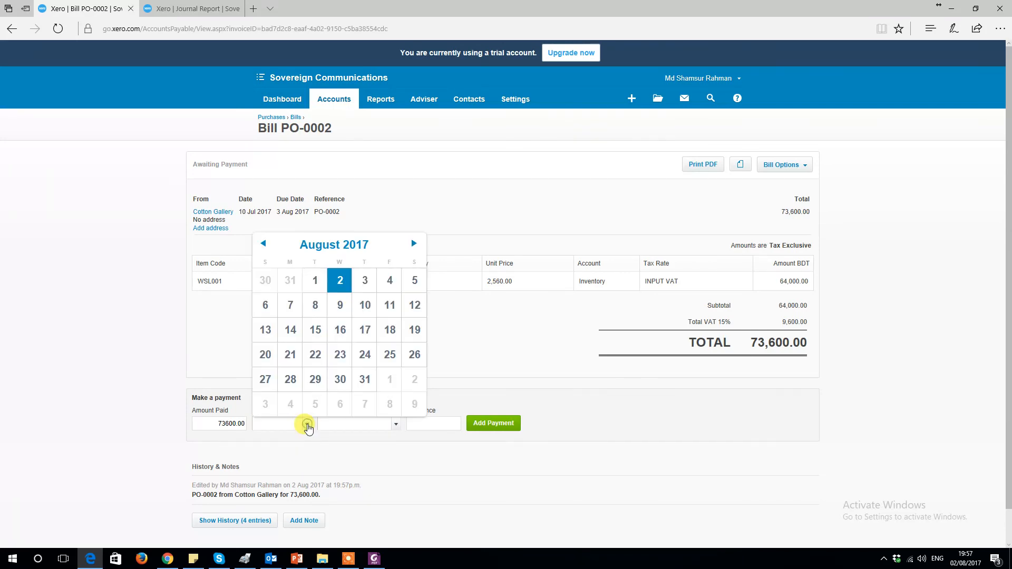
{"action": "left_click", "coordinate": [263, 243]}
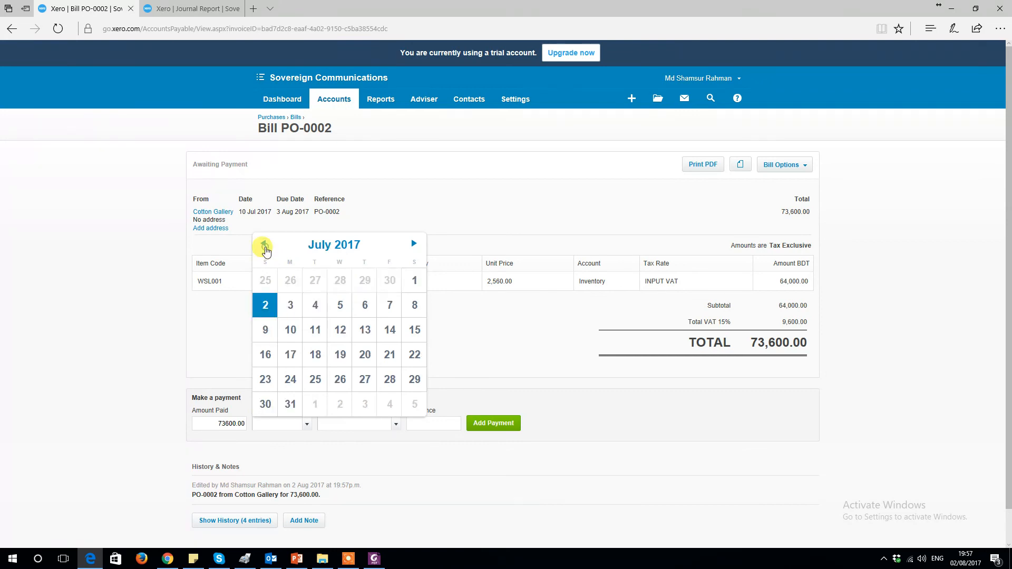
{"action": "left_click", "coordinate": [364, 352]}
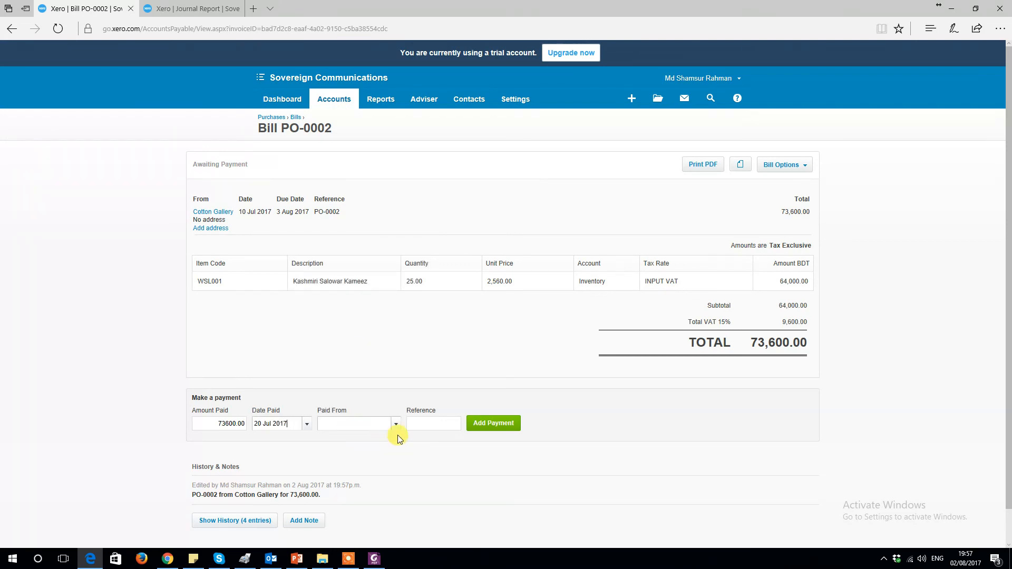
Step: Pay 50000 from Business Current Account with reference CHQ-586 and add the payment
{"action": "left_click", "coordinate": [197, 425]}
{"action": "type", "text": "50000"}
{"action": "left_click", "coordinate": [286, 425]}
{"action": "left_click", "coordinate": [388, 423]}
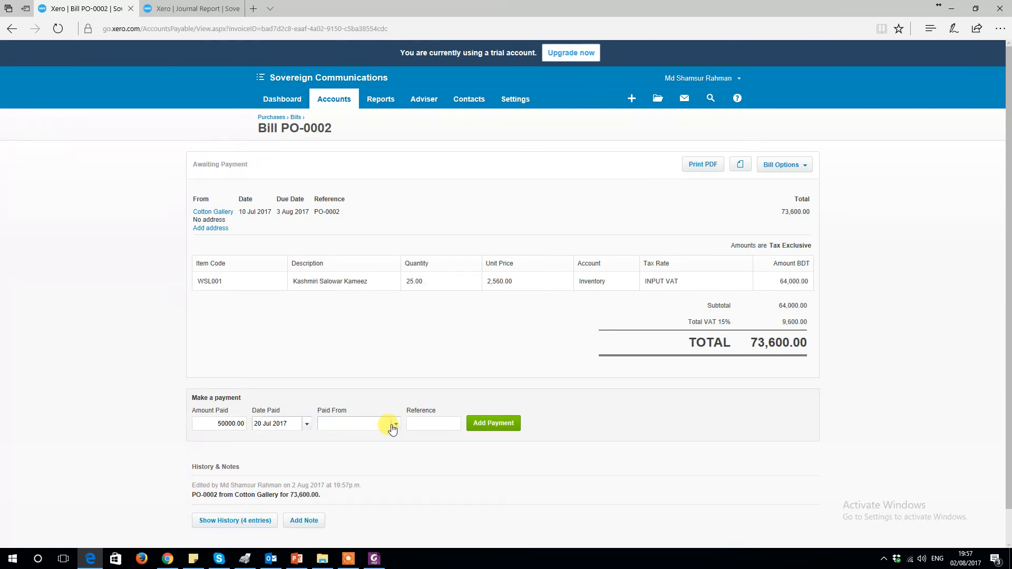
{"action": "left_click", "coordinate": [414, 463]}
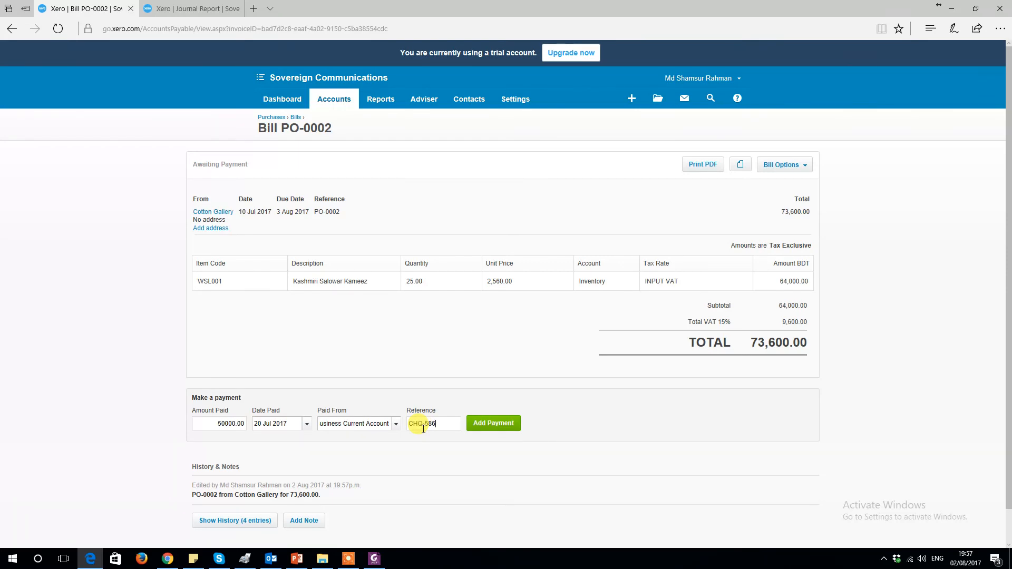
{"action": "left_click", "coordinate": [506, 424]}
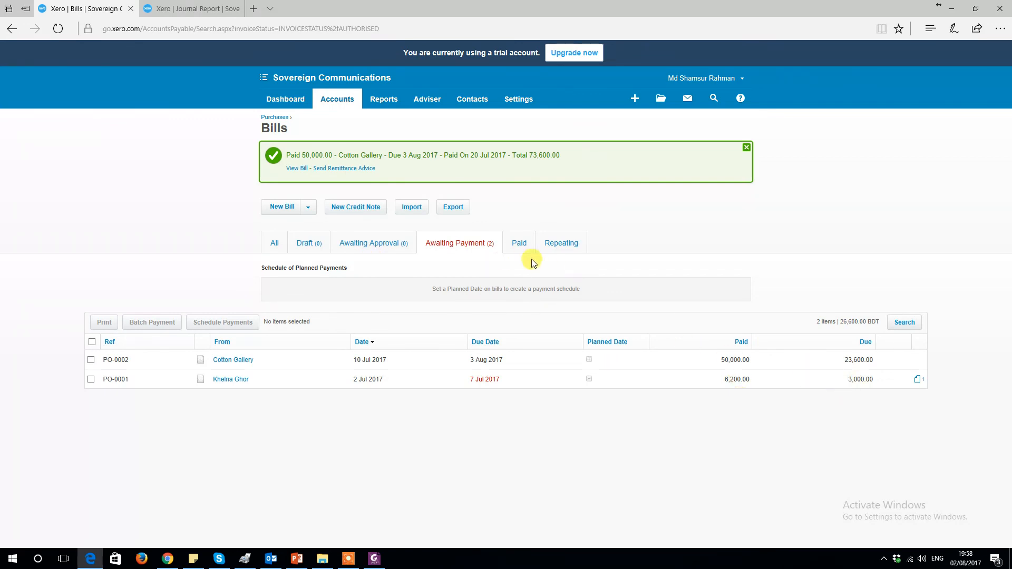
Step: Refresh the Journal Report and review the Cotton Gallery payment journal
{"action": "left_click", "coordinate": [182, 10]}
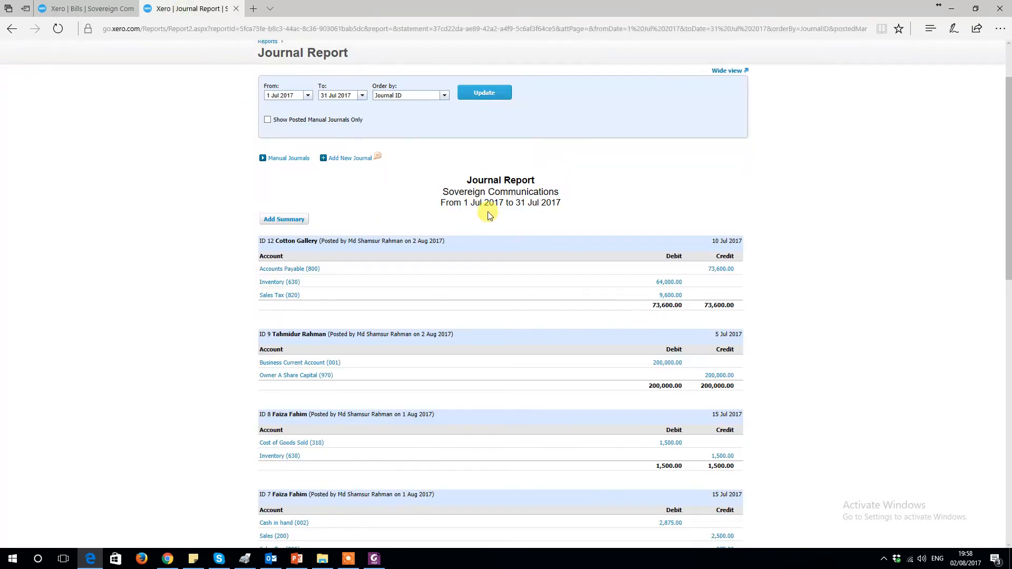
{"action": "left_click", "coordinate": [482, 98]}
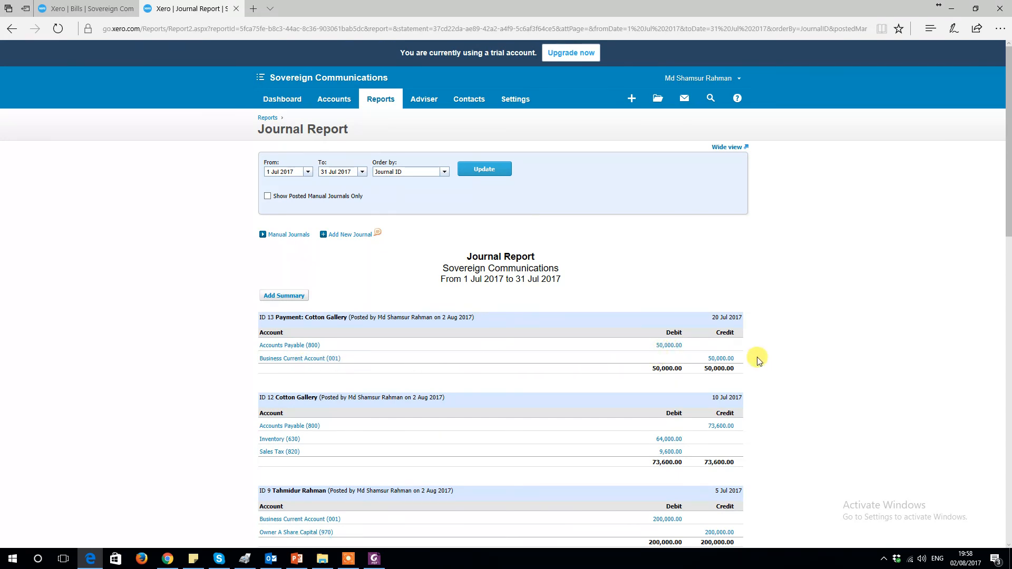
{"action": "scroll", "coordinate": [758, 360], "scroll_direction": "down", "scroll_amount": 5}
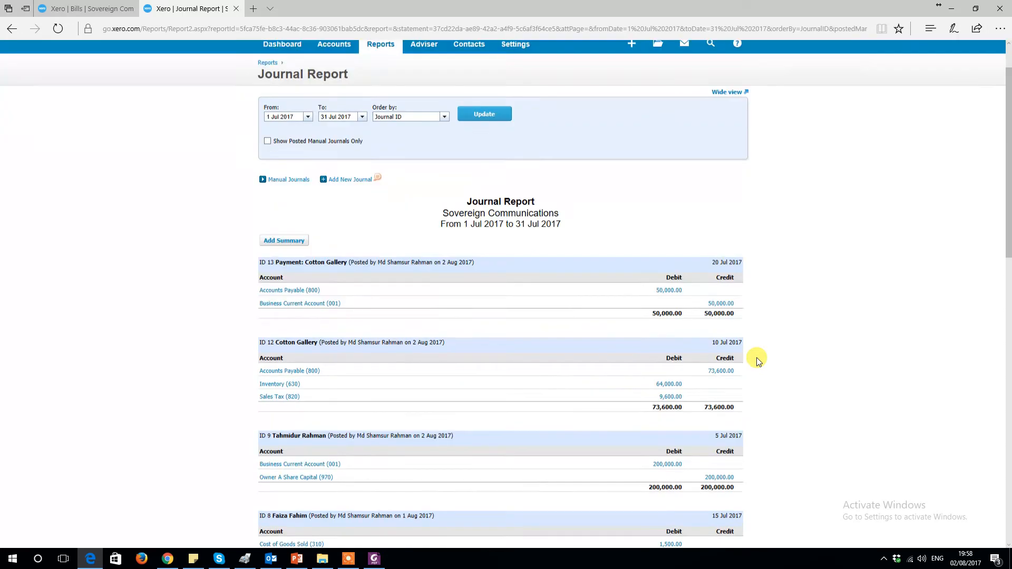
{"action": "scroll", "coordinate": [758, 360], "scroll_direction": "up", "scroll_amount": 5}
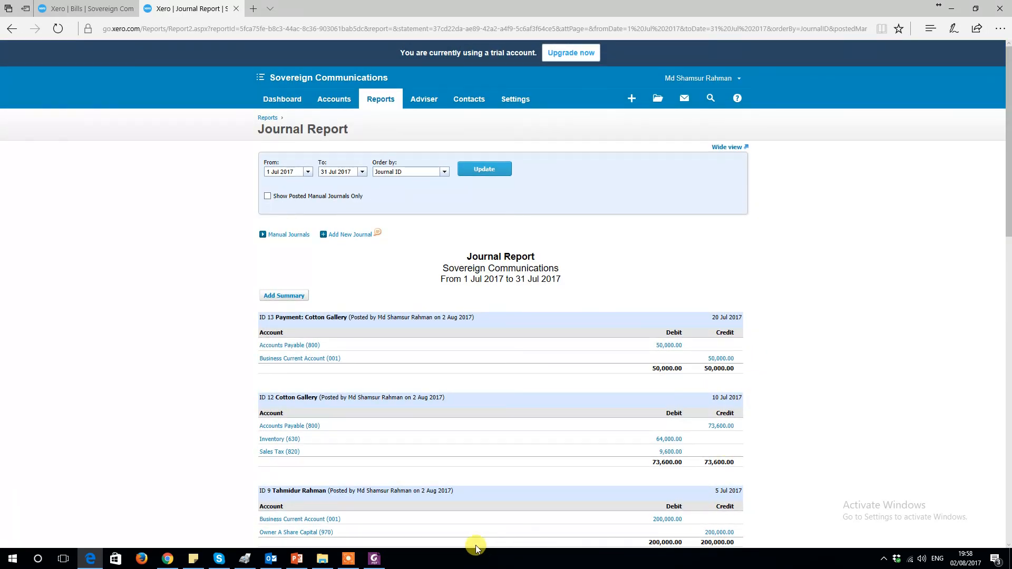
{"action": "scroll", "coordinate": [547, 473], "scroll_direction": "down", "scroll_amount": 3}
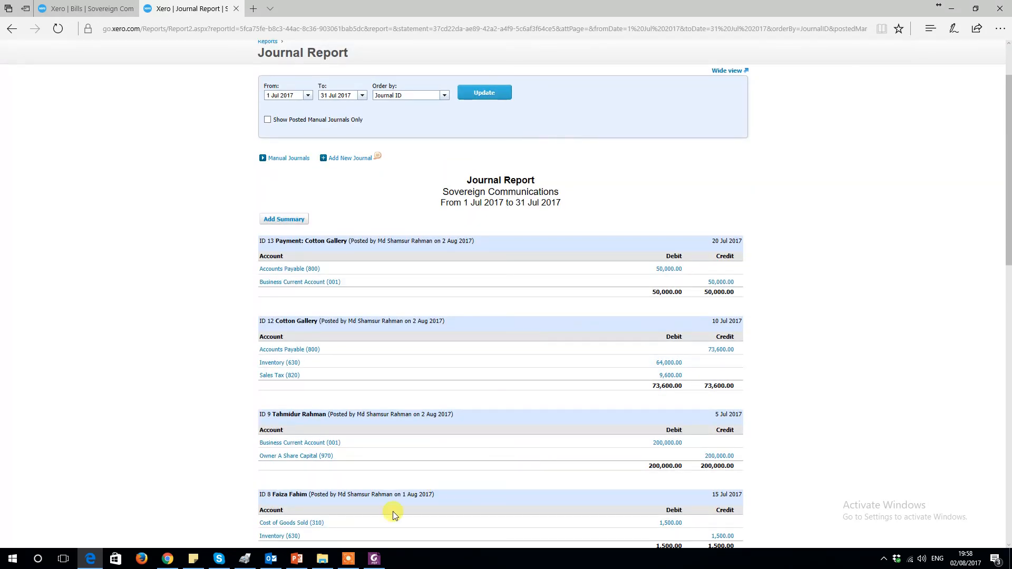
{"action": "scroll", "coordinate": [547, 431], "scroll_direction": "up", "scroll_amount": 3}
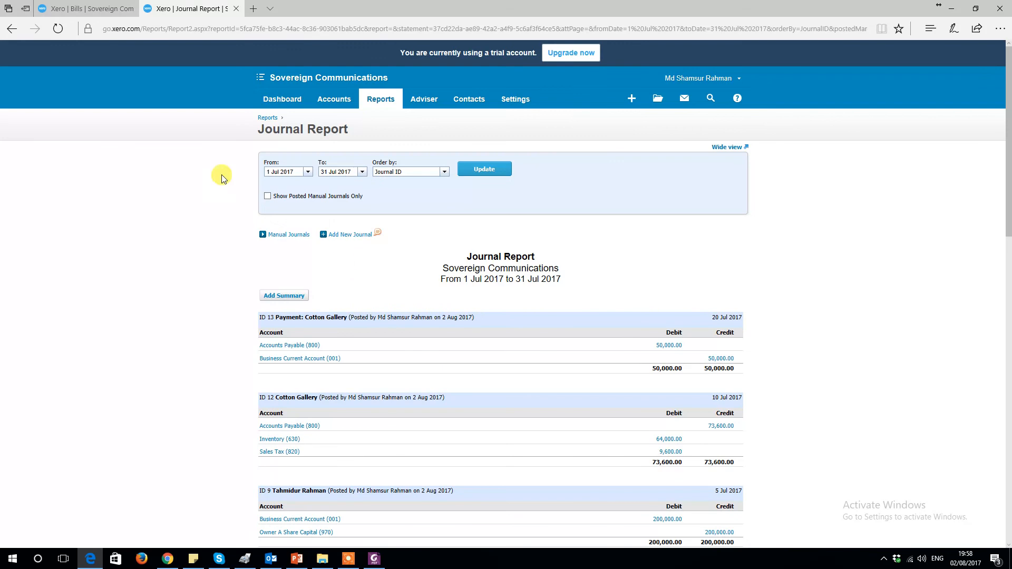
Step: Open the Dashboard in the bills tab
{"action": "left_click", "coordinate": [80, 13]}
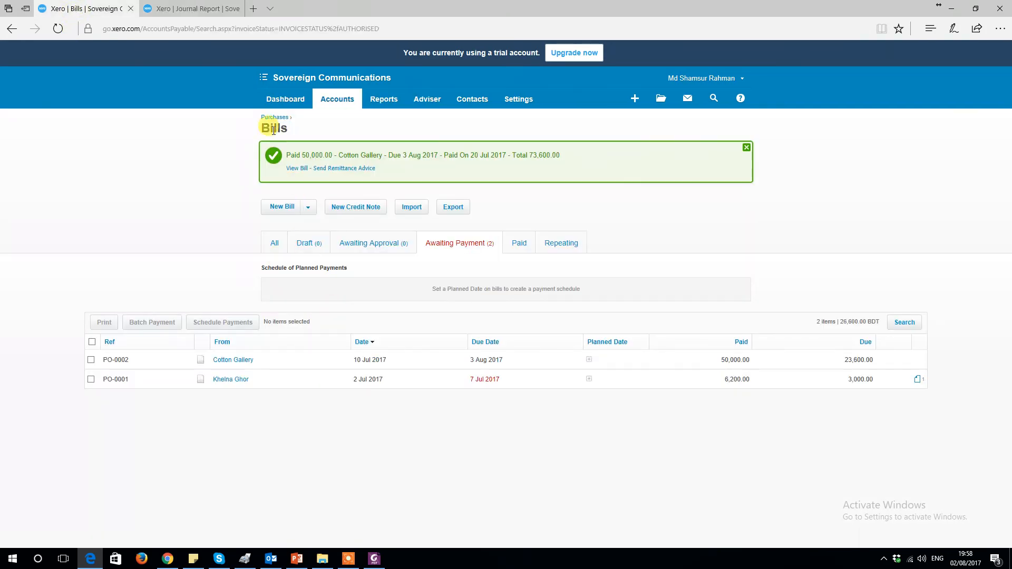
{"action": "left_click", "coordinate": [272, 100]}
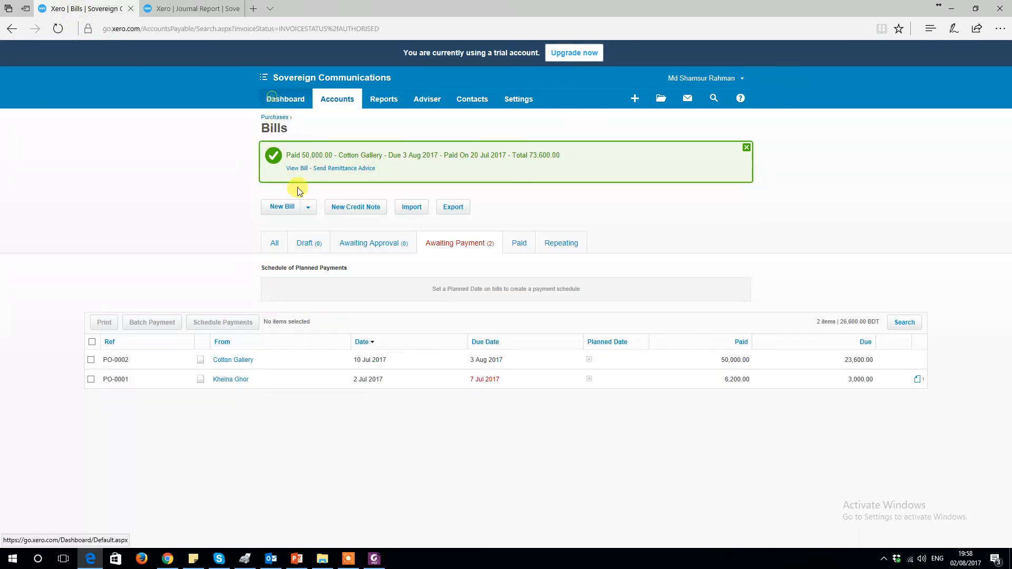
{"action": "left_click", "coordinate": [348, 560]}
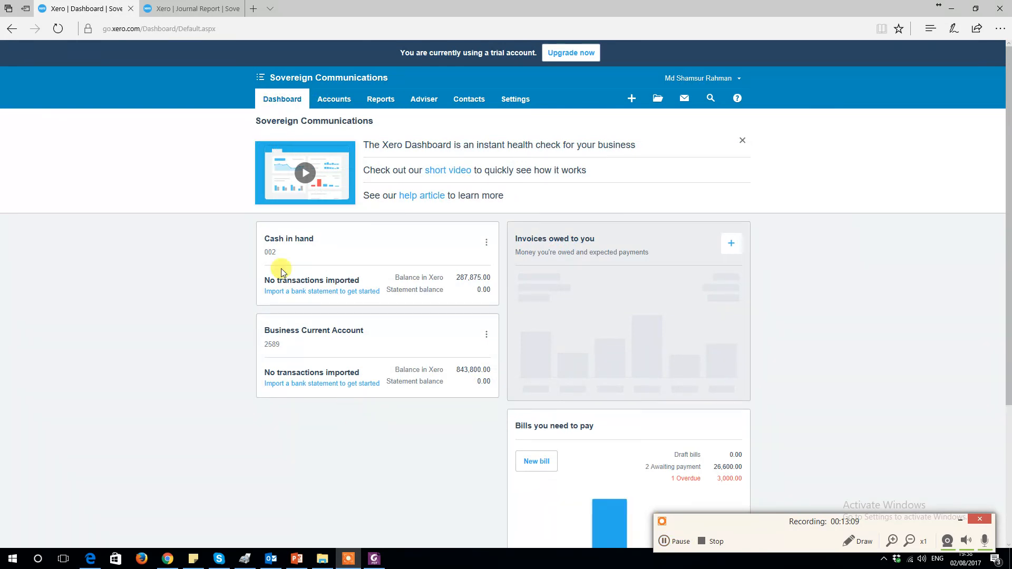